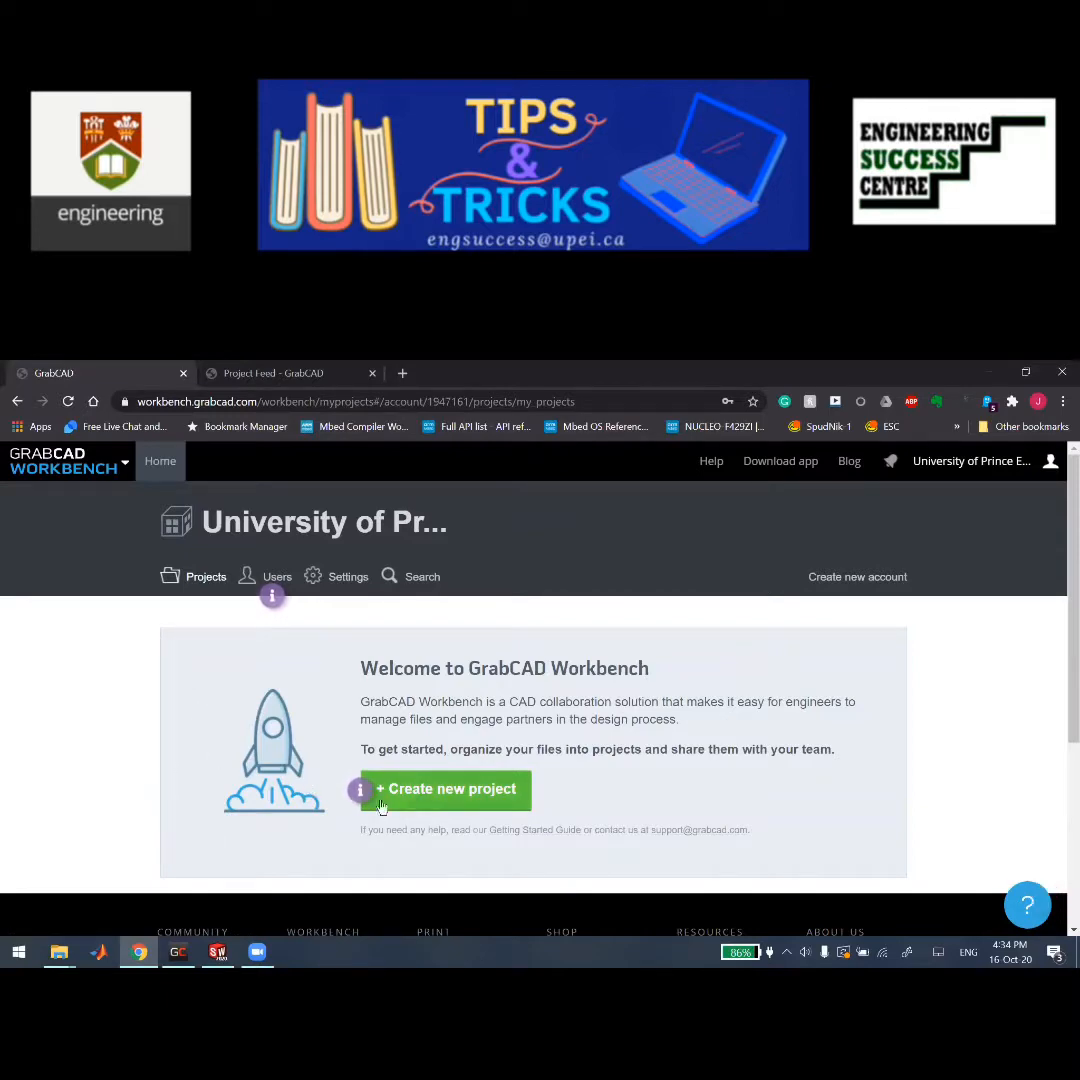
- Create a new GrabCAD Workbench project named "house"
left_click(412, 795)
left_click(421, 602)
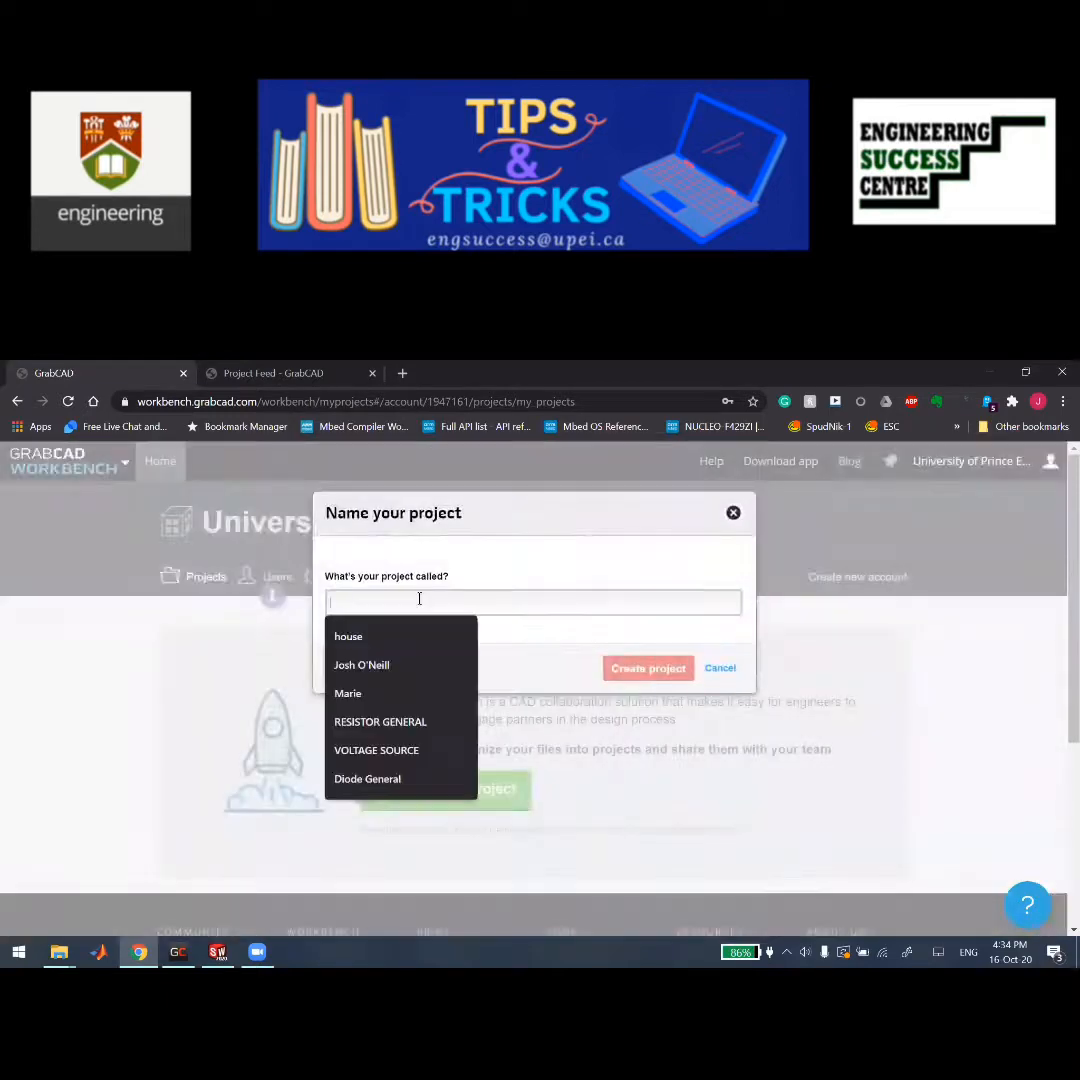
type("house")
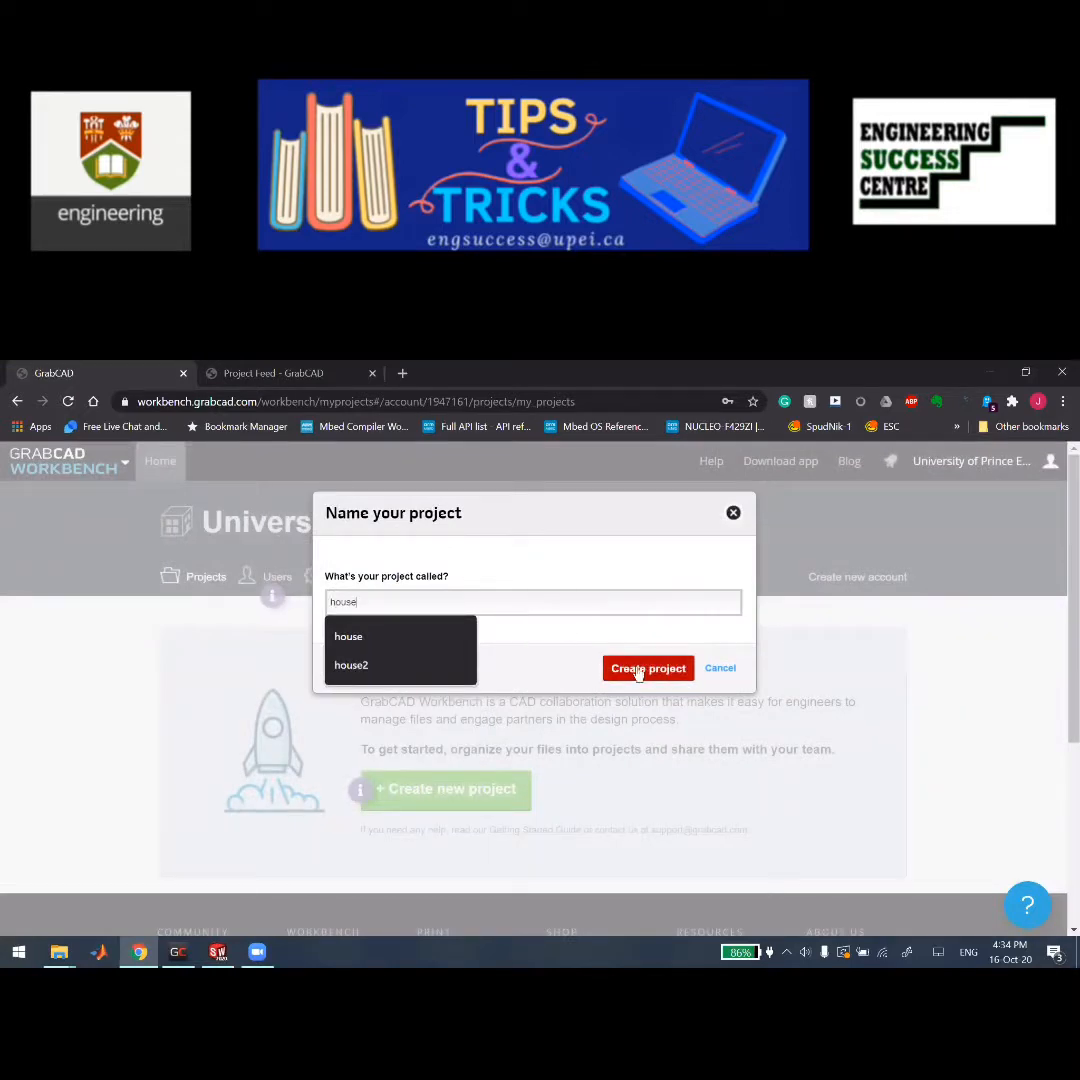
left_click(640, 670)
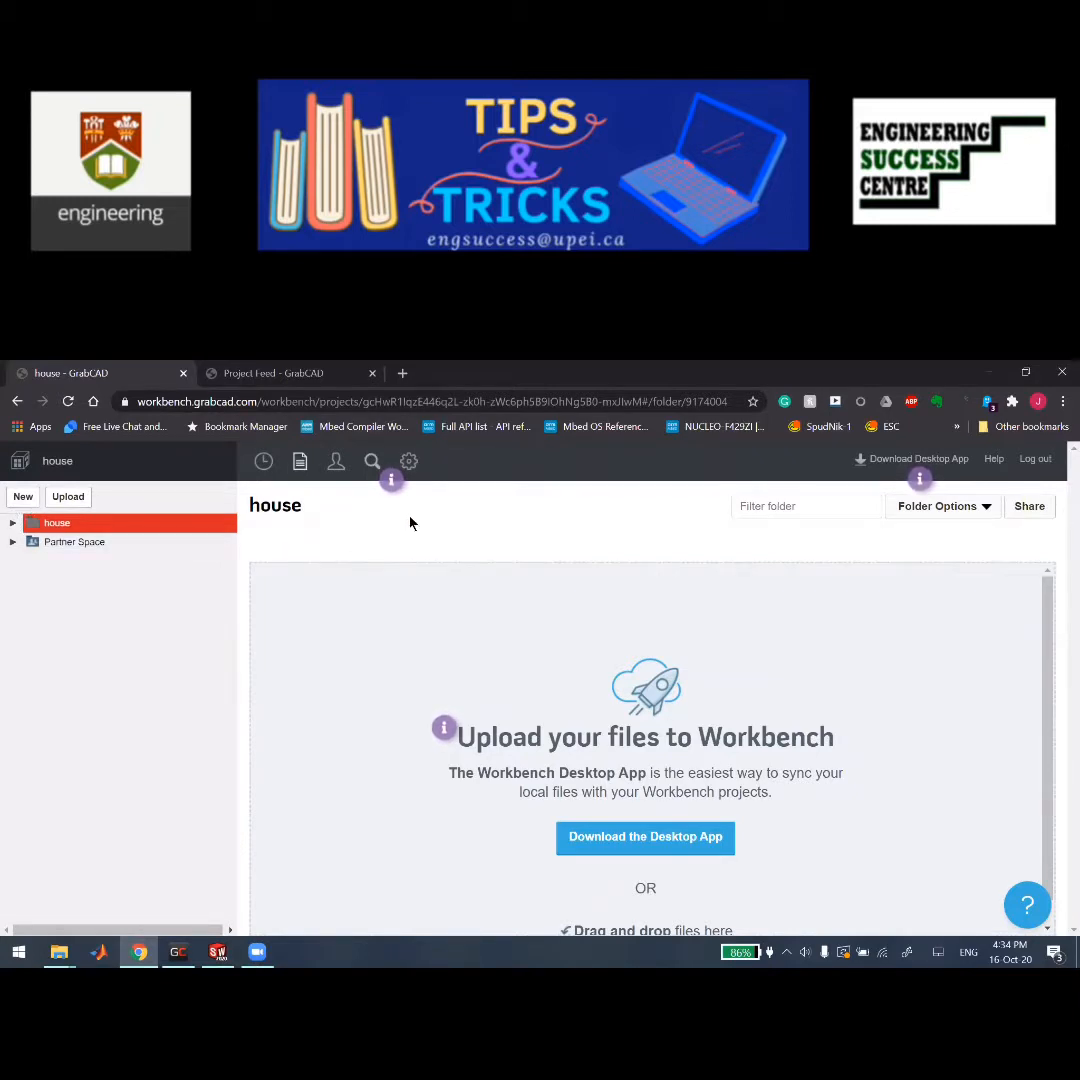
- View the house project's updates and users pages, check the user invitation form without sending anything, and return to the project files
left_click(263, 462)
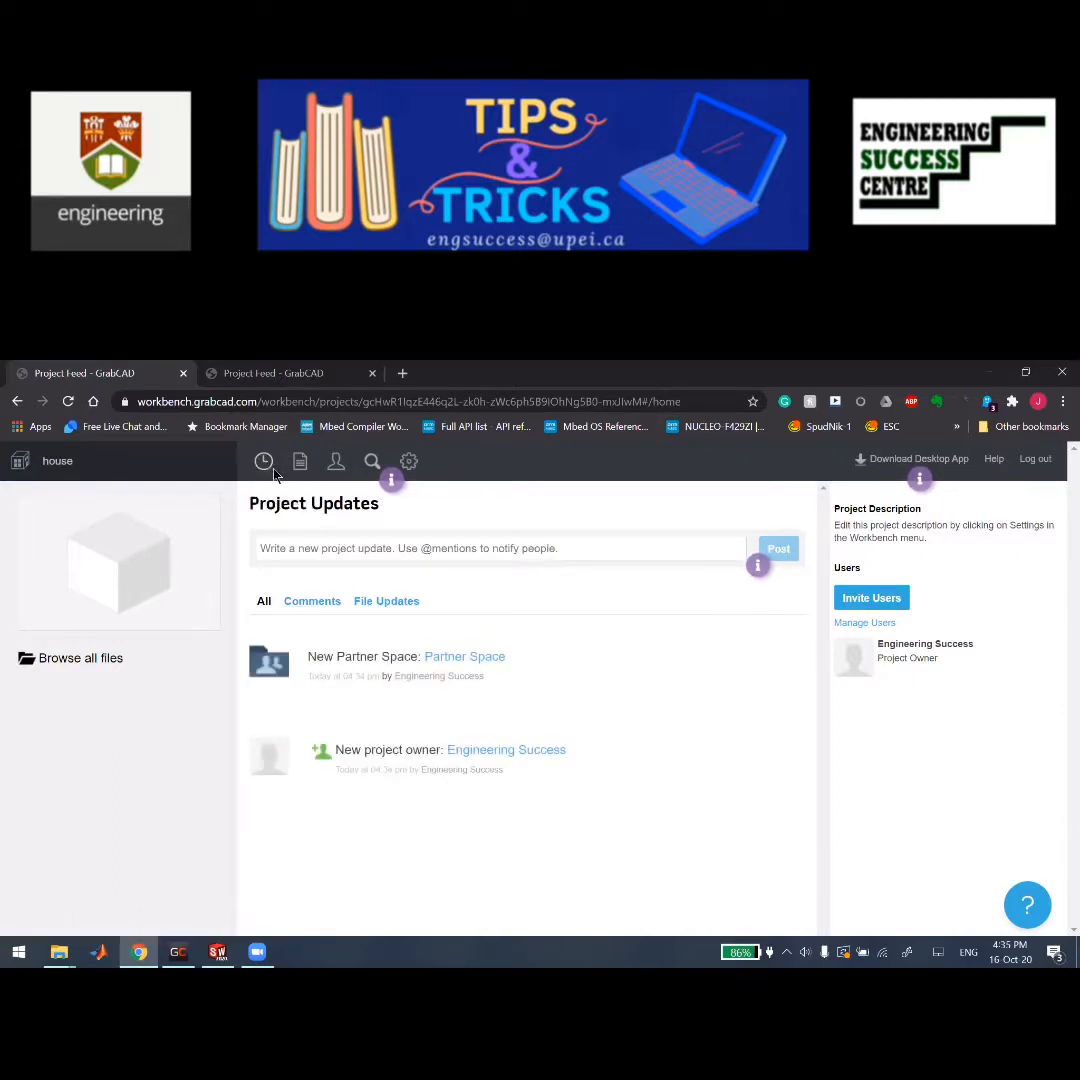
left_click(336, 463)
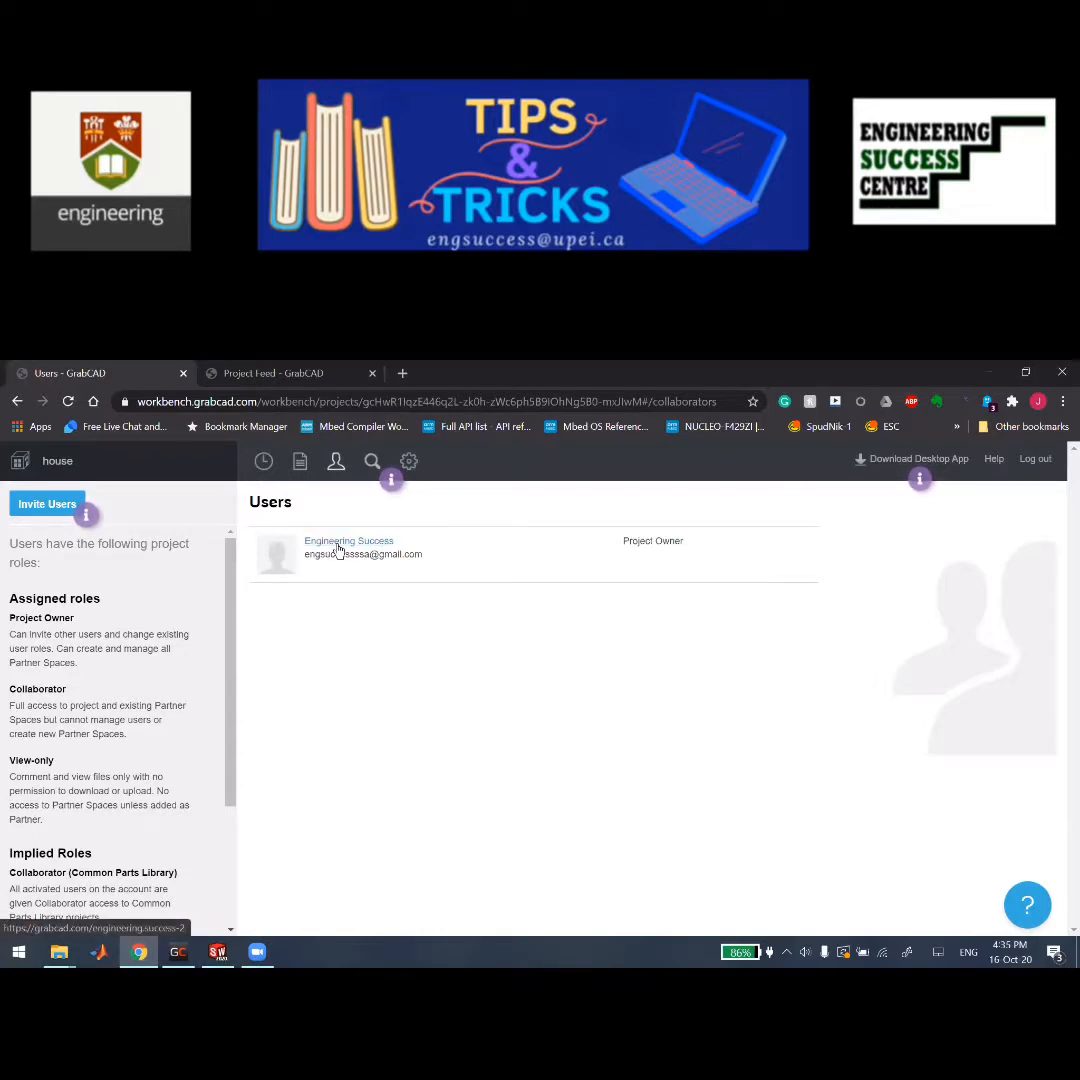
left_click(45, 508)
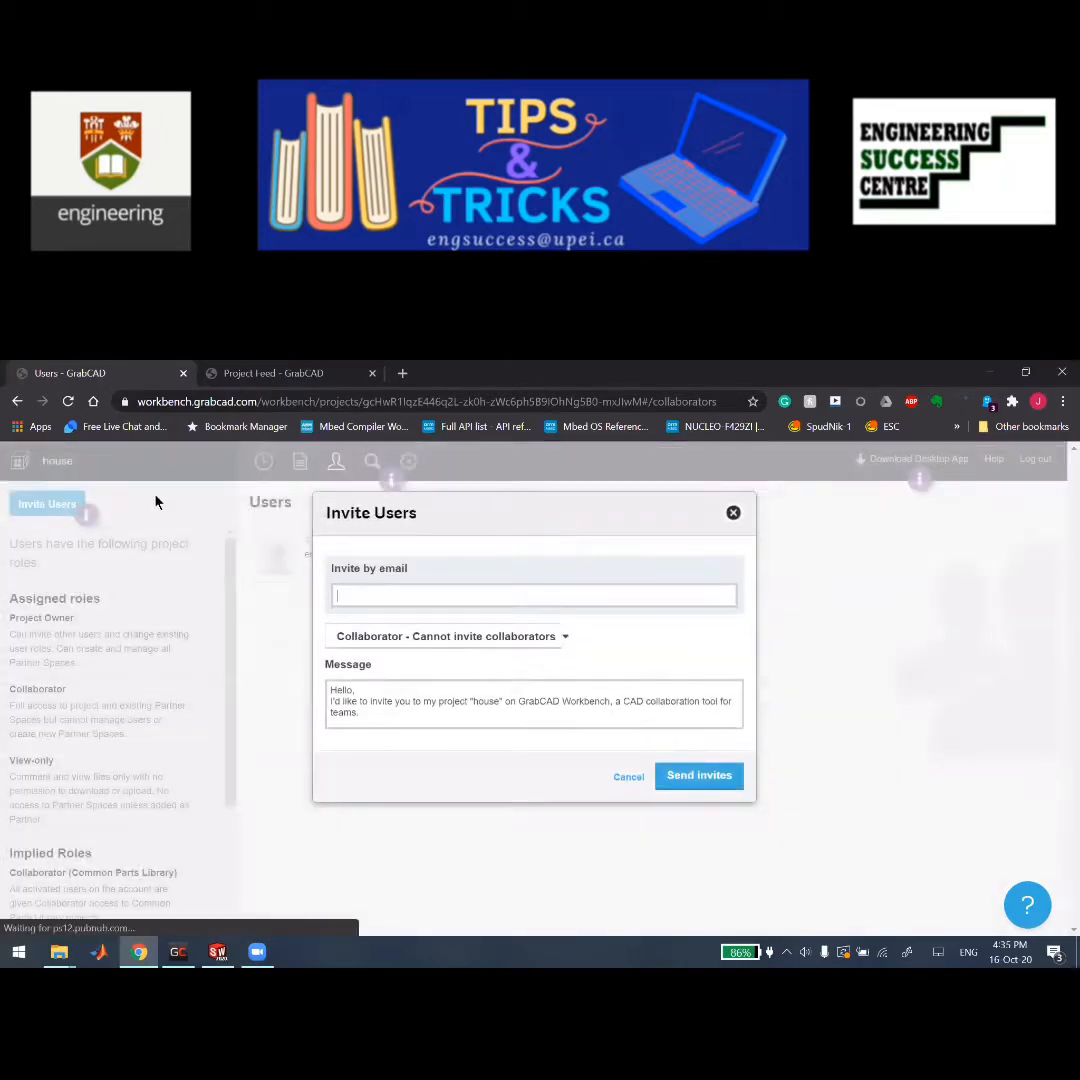
left_click(391, 598)
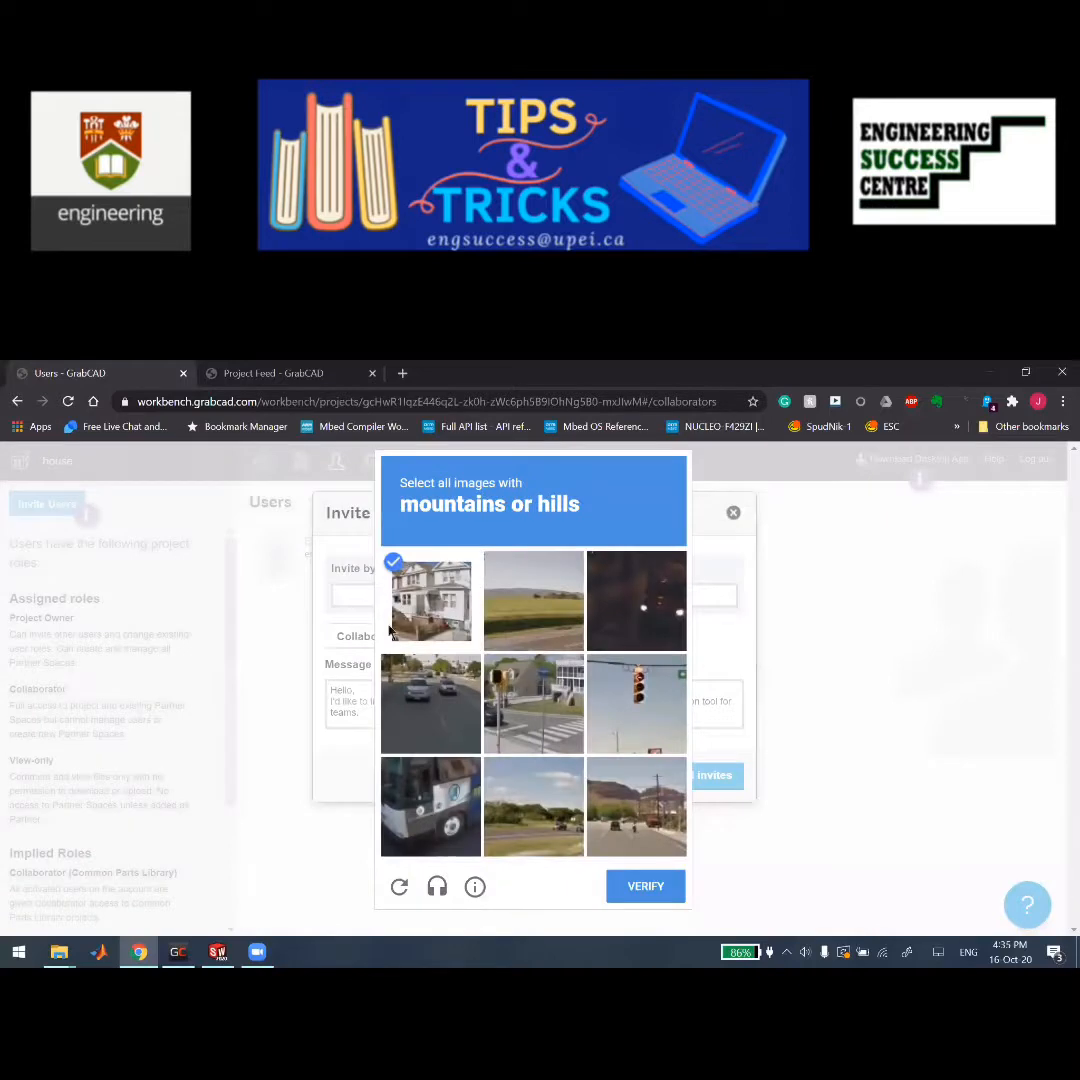
left_click(732, 710)
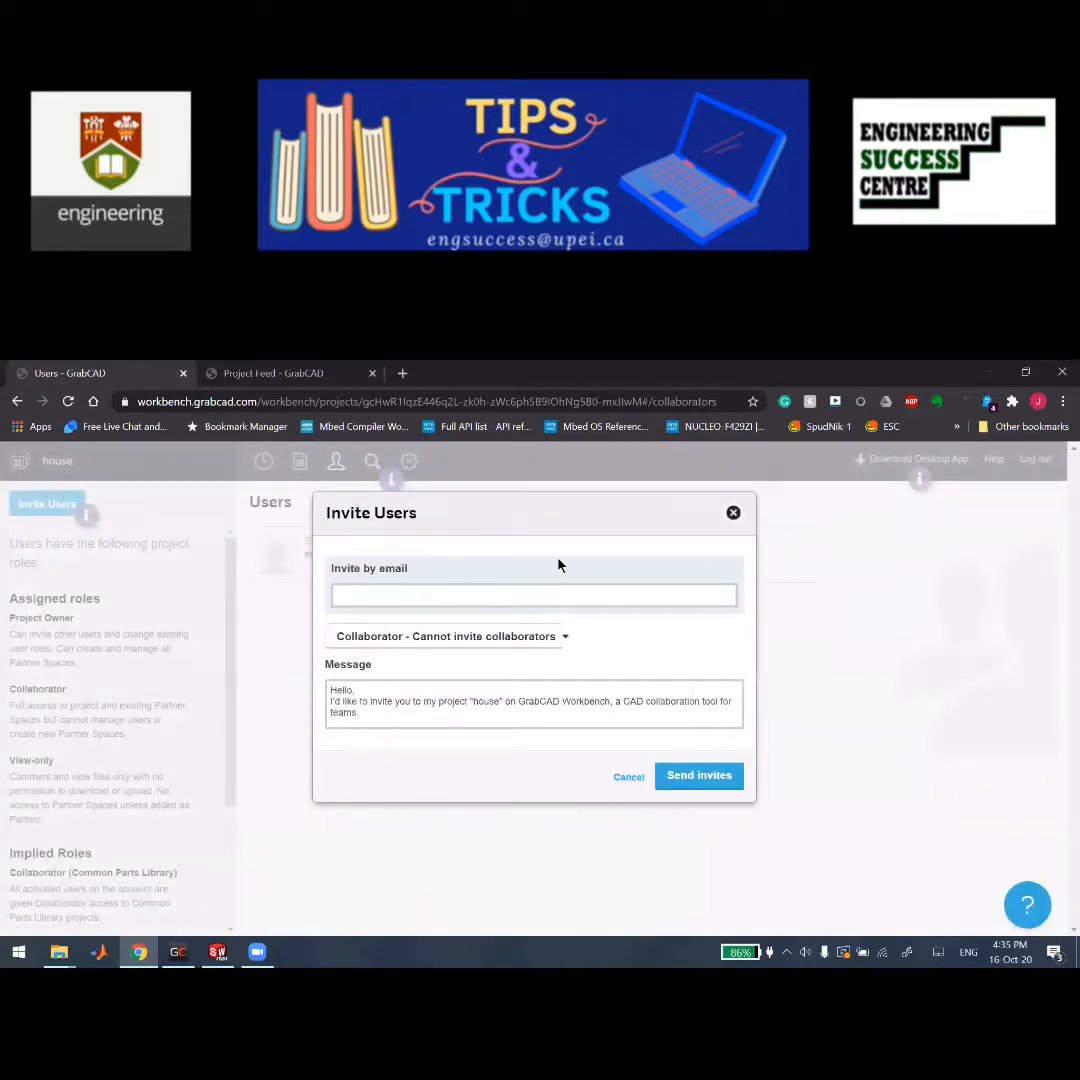
left_click(733, 514)
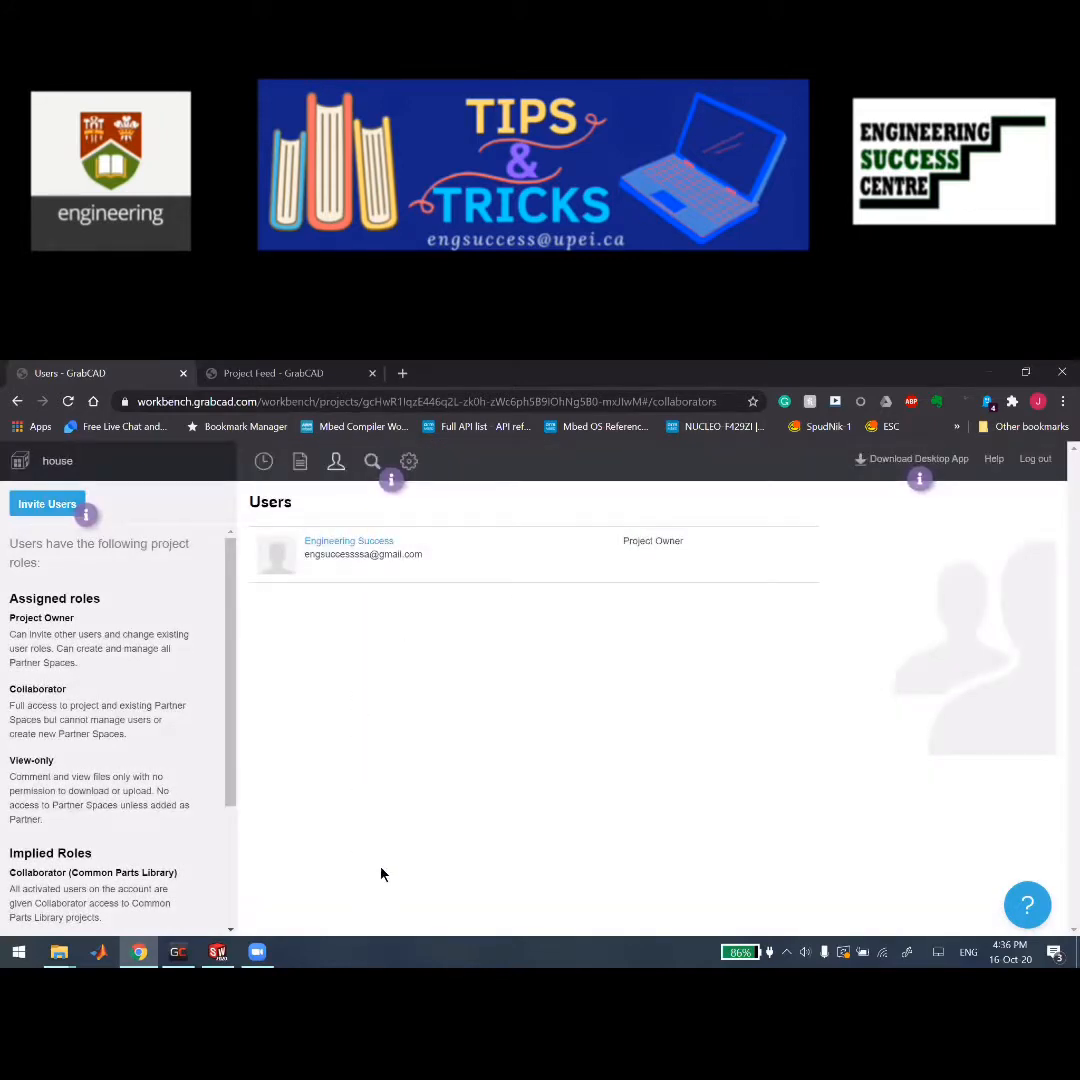
left_click(300, 461)
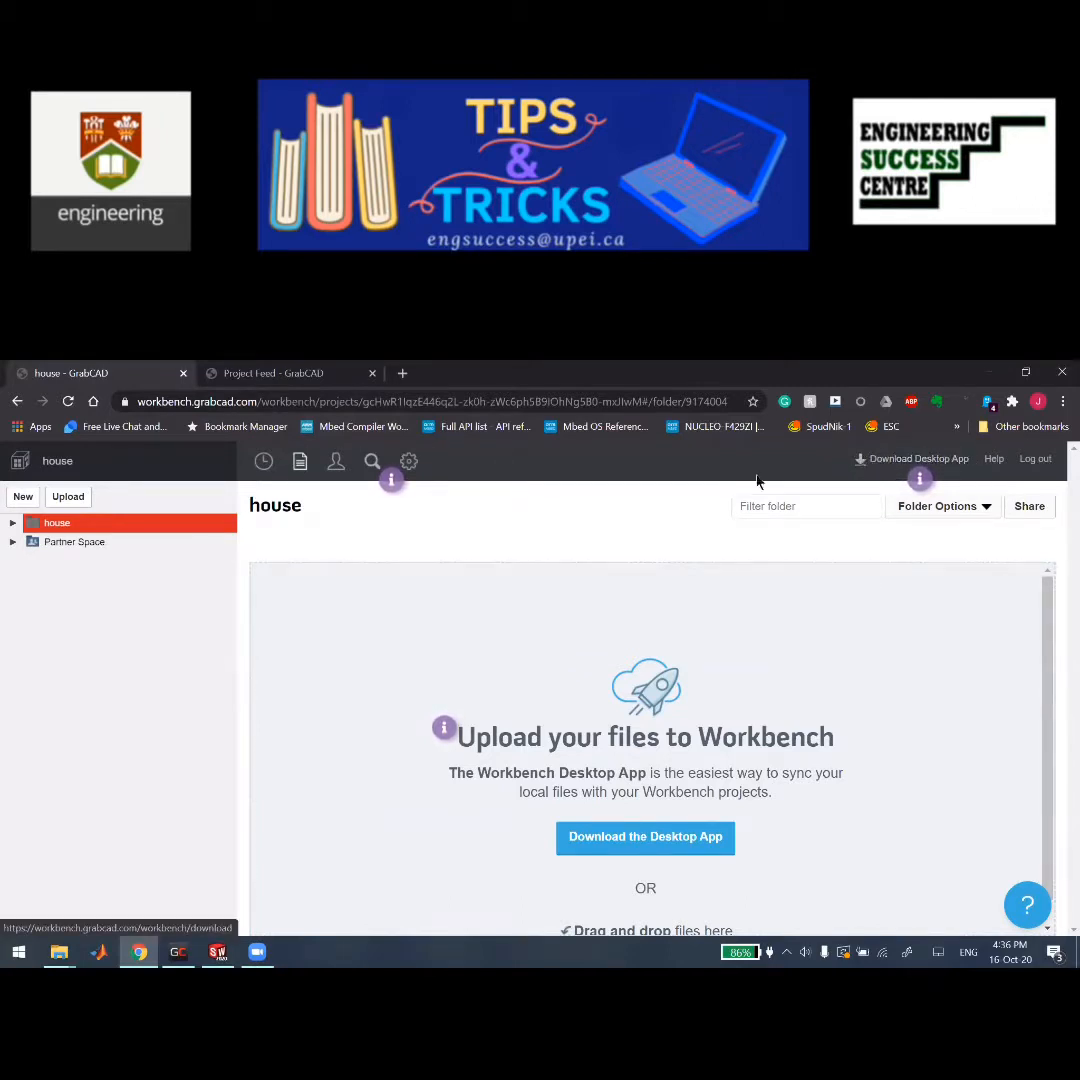
- Switch to the GrabCAD Workbench desktop app, connect the house project to a local folder and open that folder
left_click(178, 951)
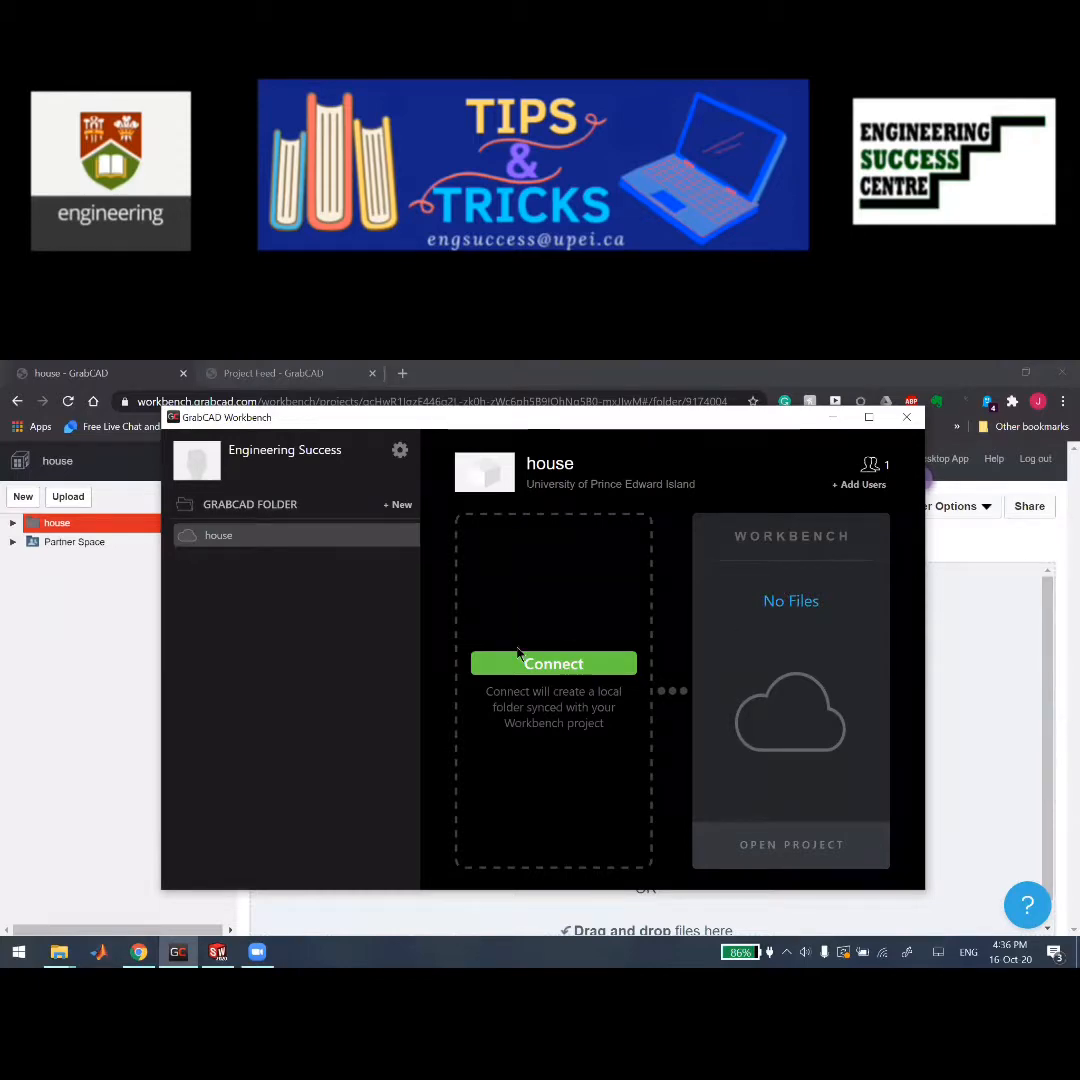
left_click(624, 664)
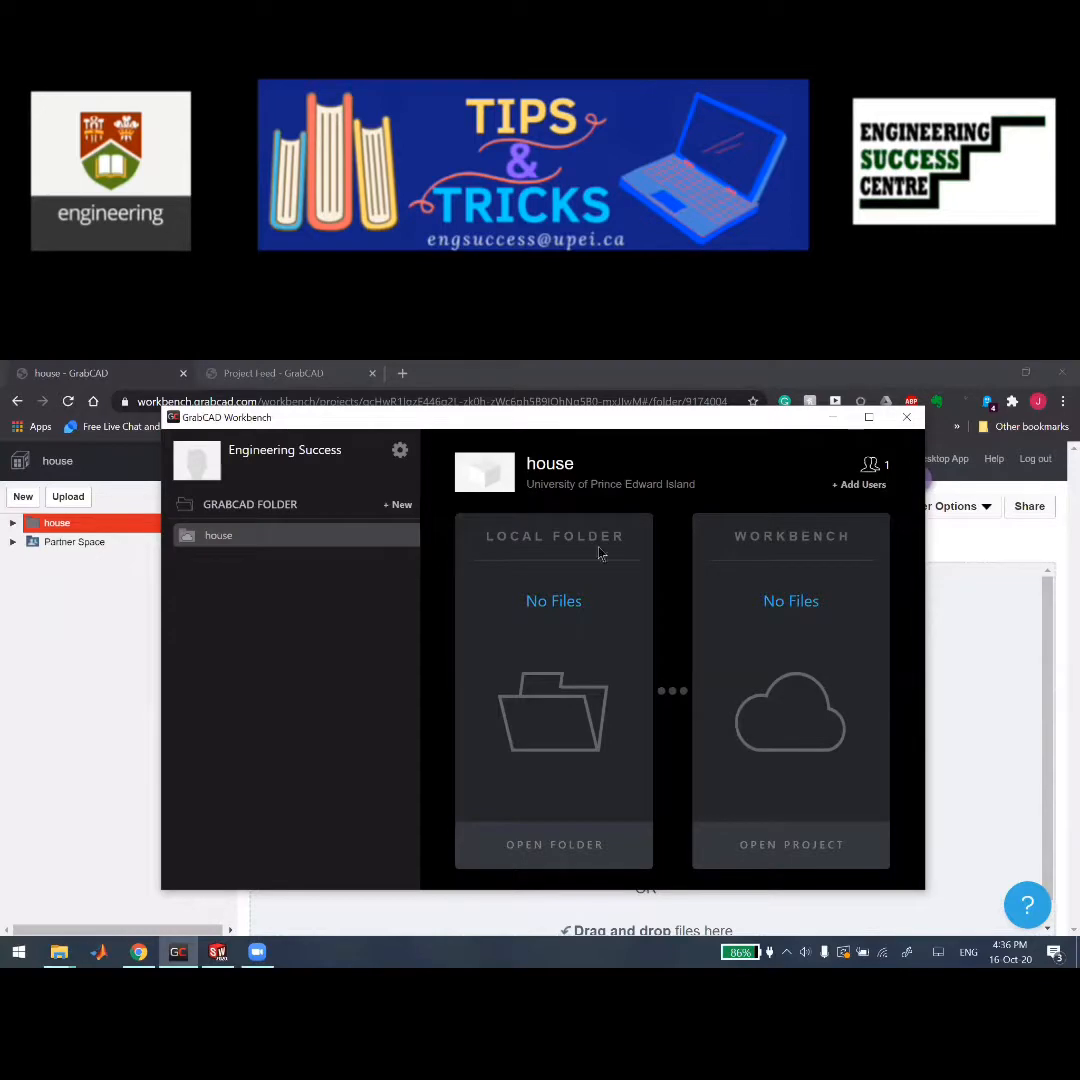
left_click(545, 822)
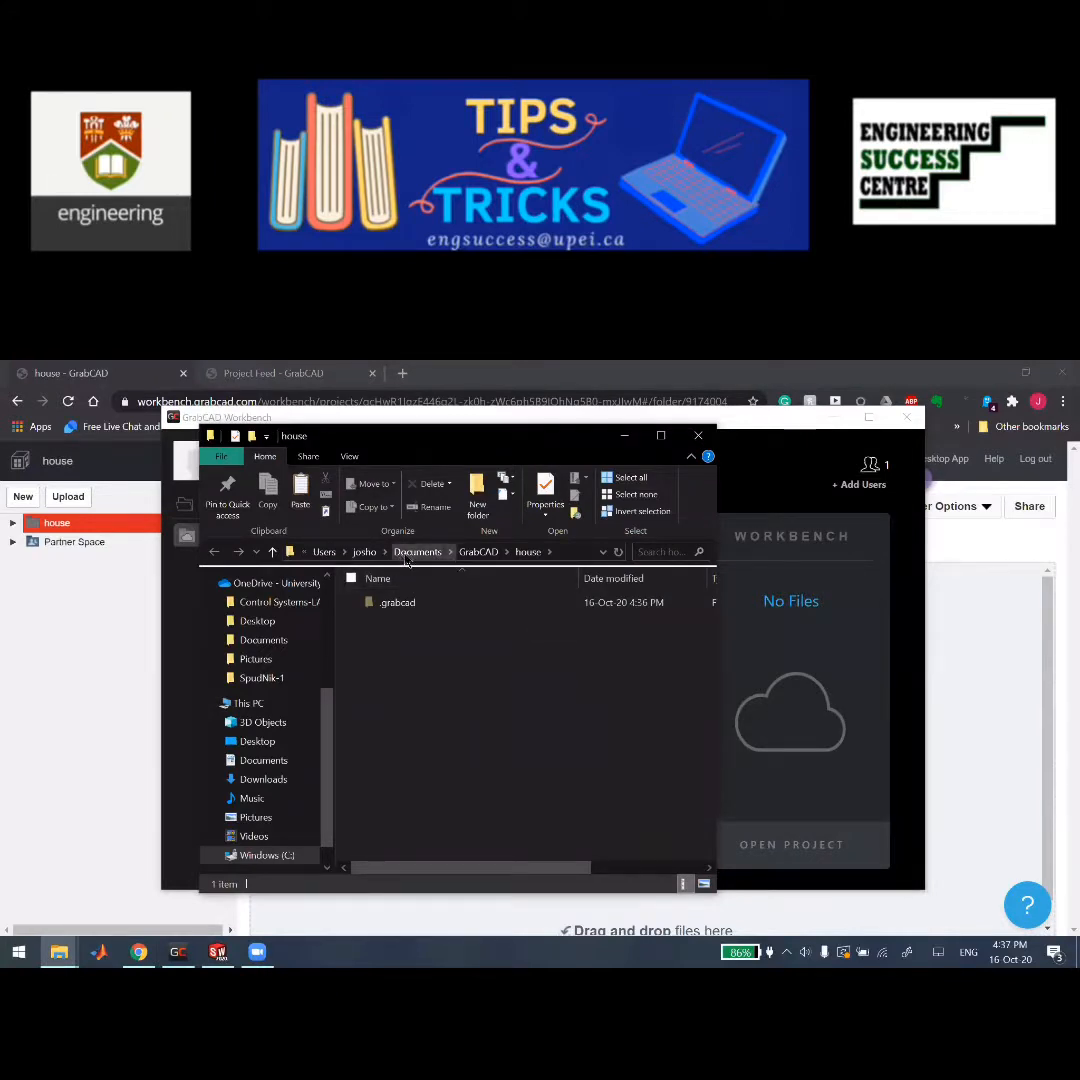
- Check where the local house folder is stored by browsing up through GrabCAD to Documents and back into house
left_click(480, 554)
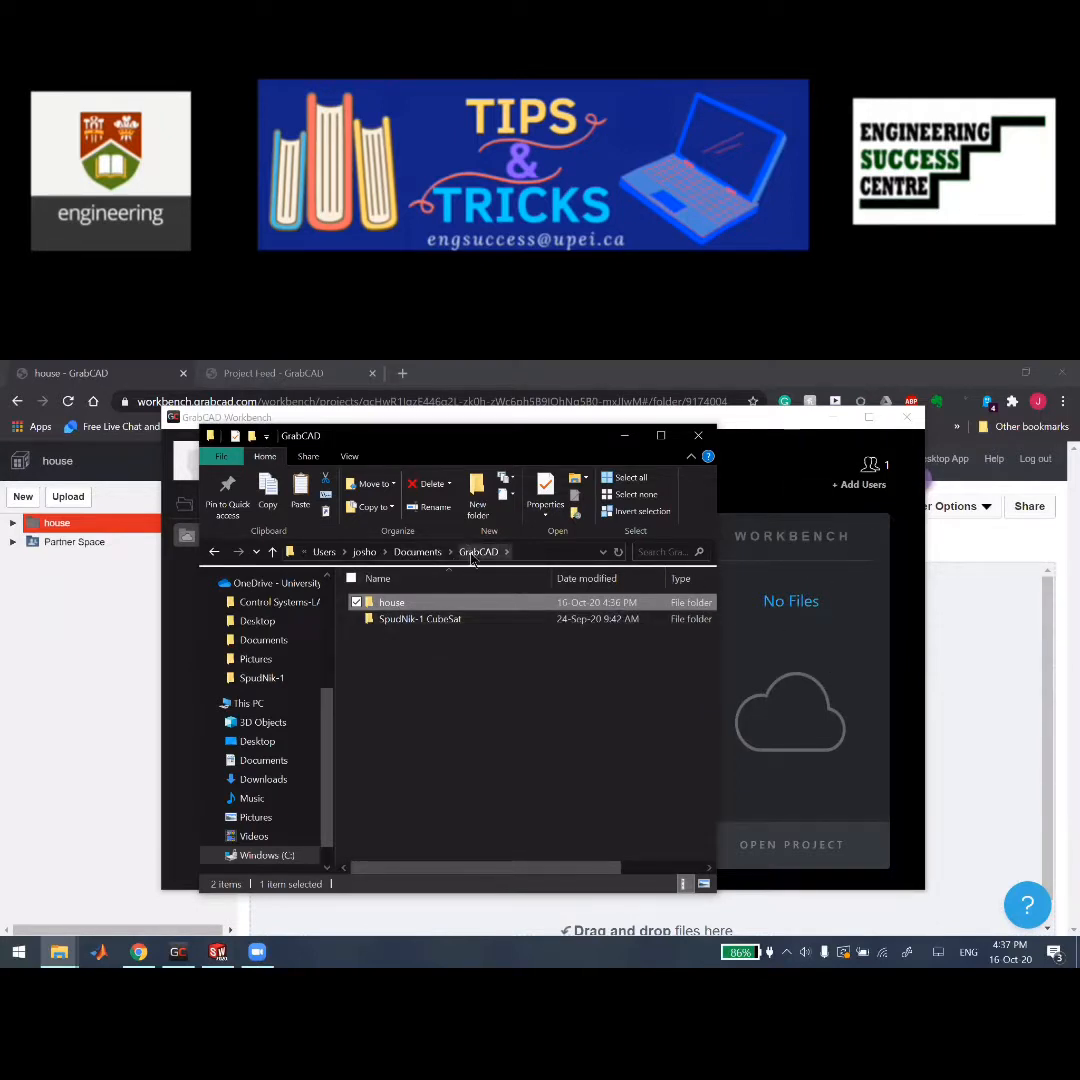
left_click(467, 552)
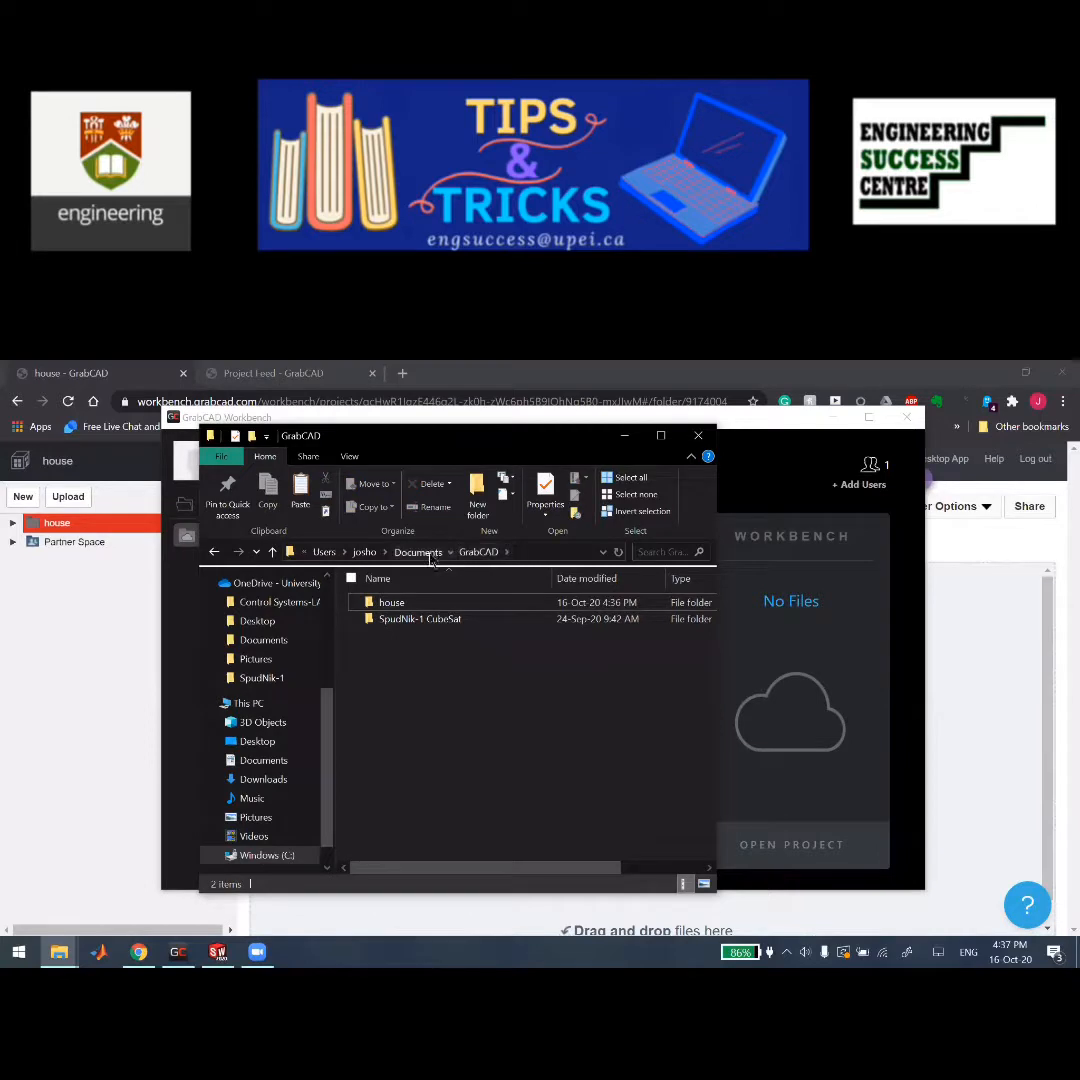
left_click(417, 552)
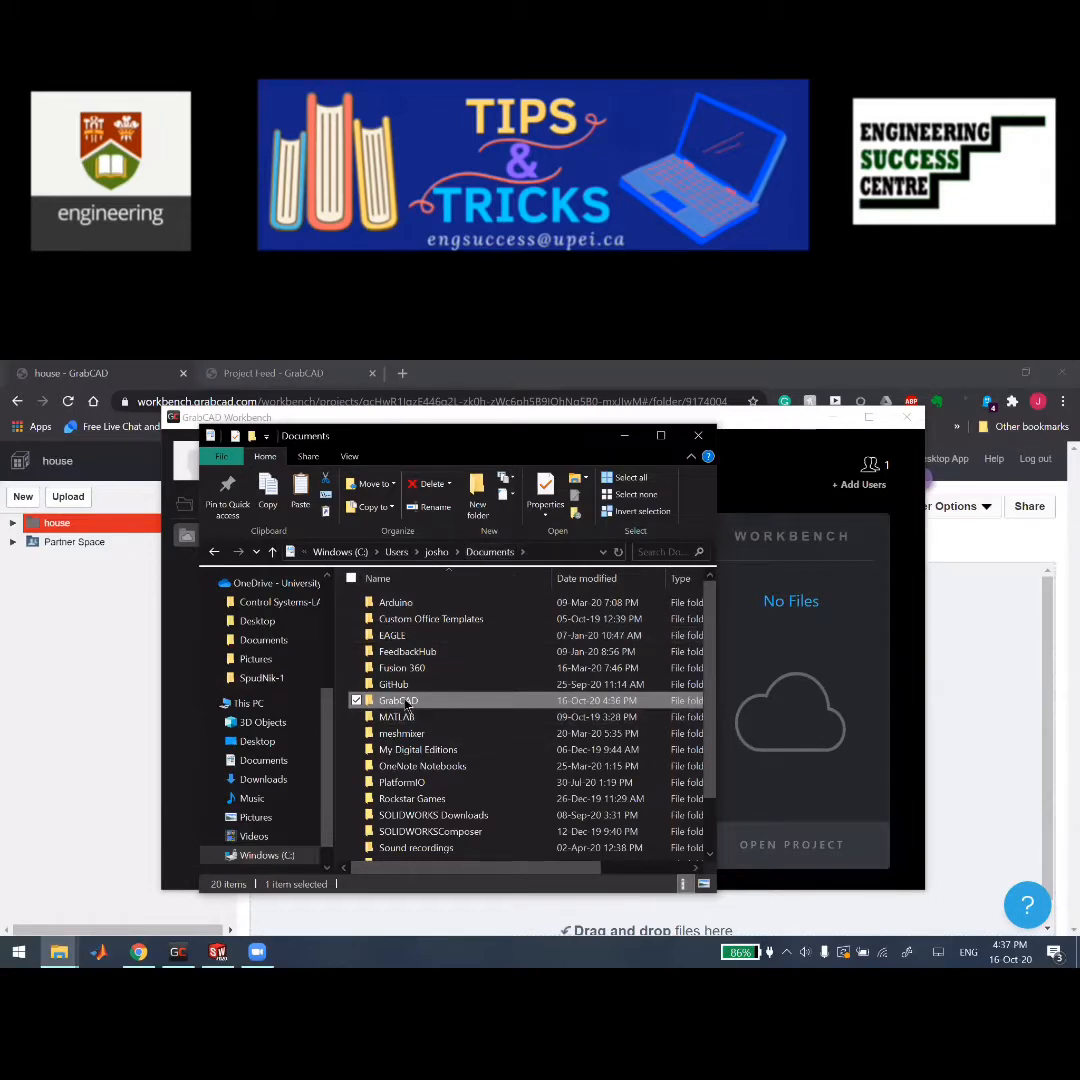
double_click(400, 700)
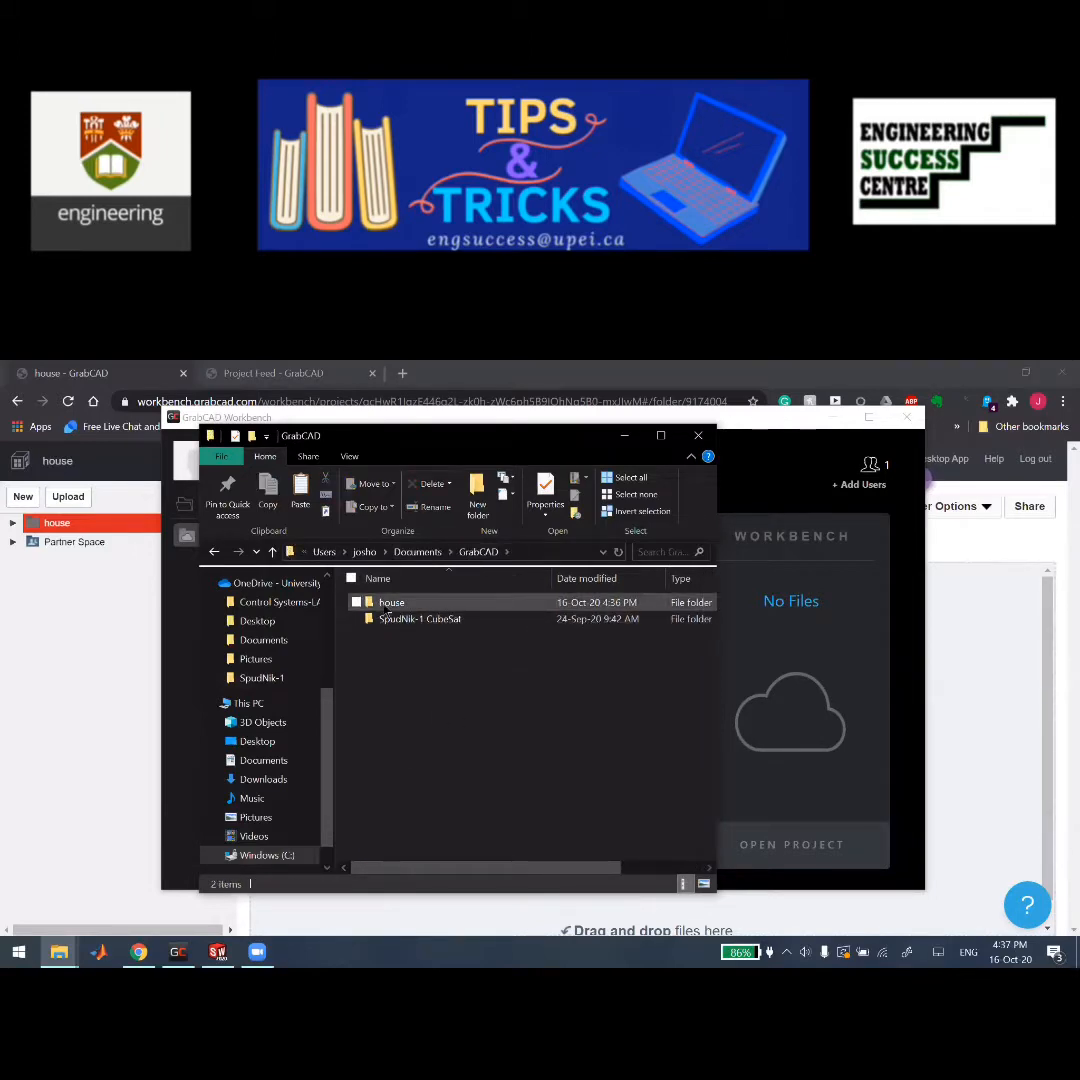
double_click(388, 603)
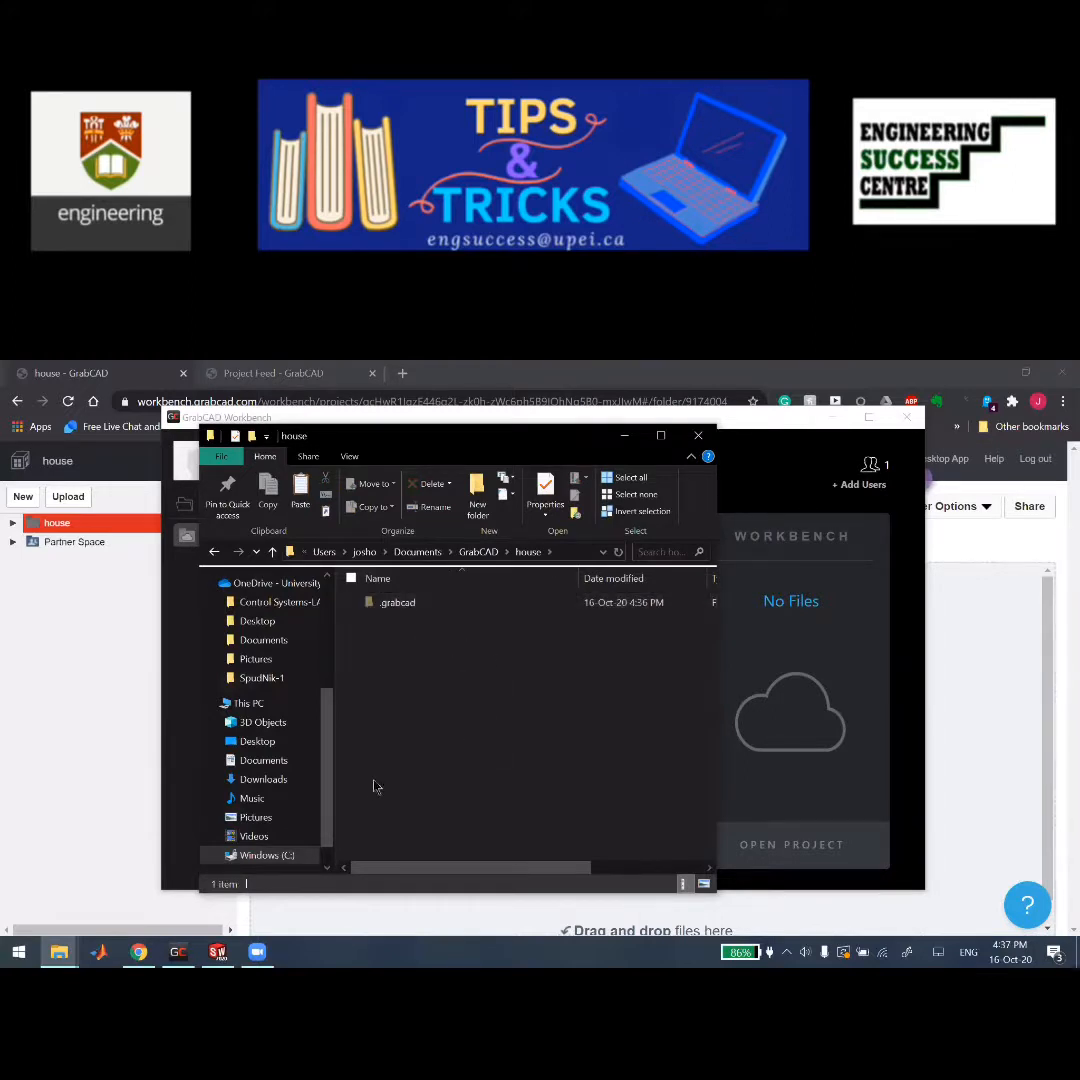
- Find and open the example folder on the Desktop and place its window beside the house folder window
mouse_move(62, 950)
key("super")
type("examp")
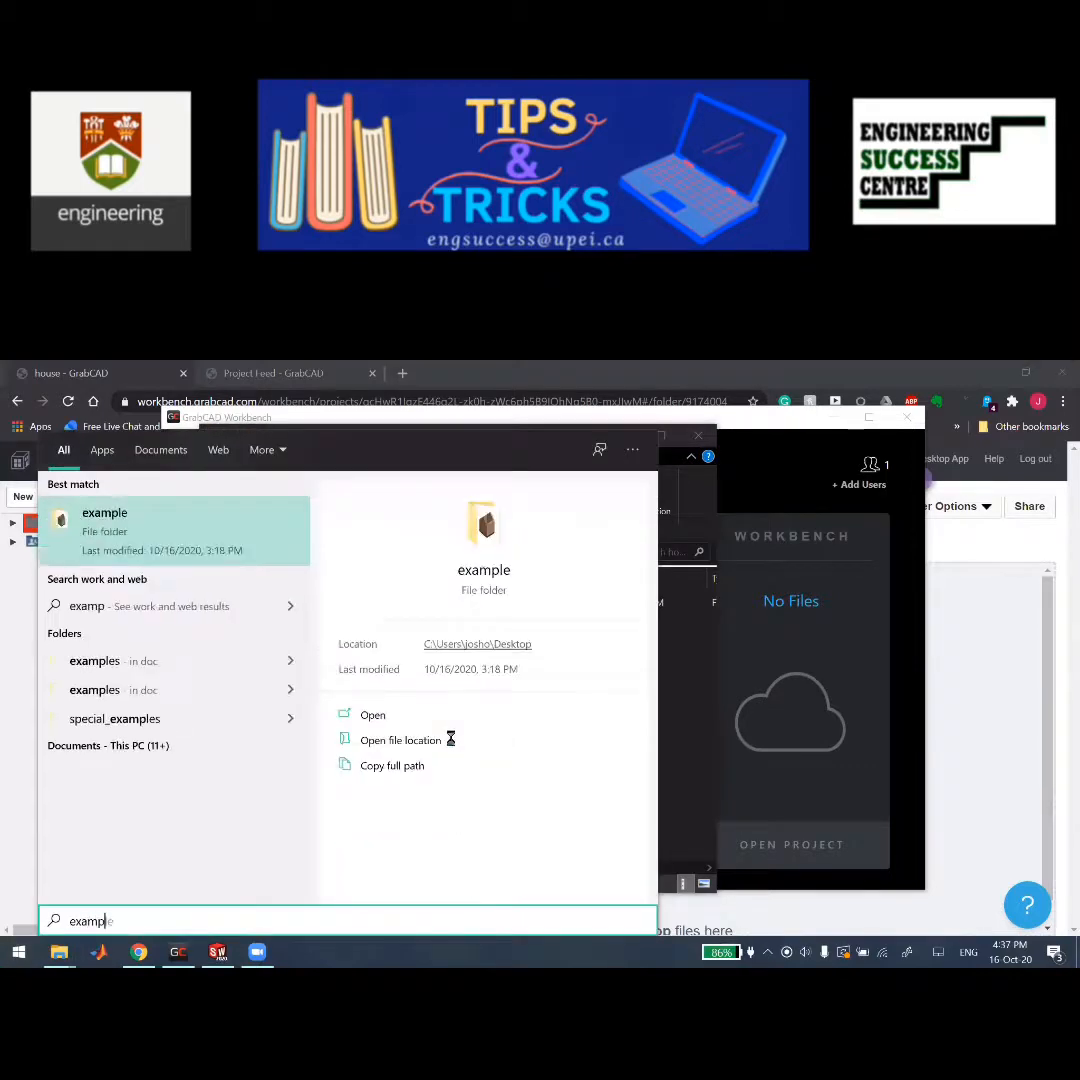
key("Return")
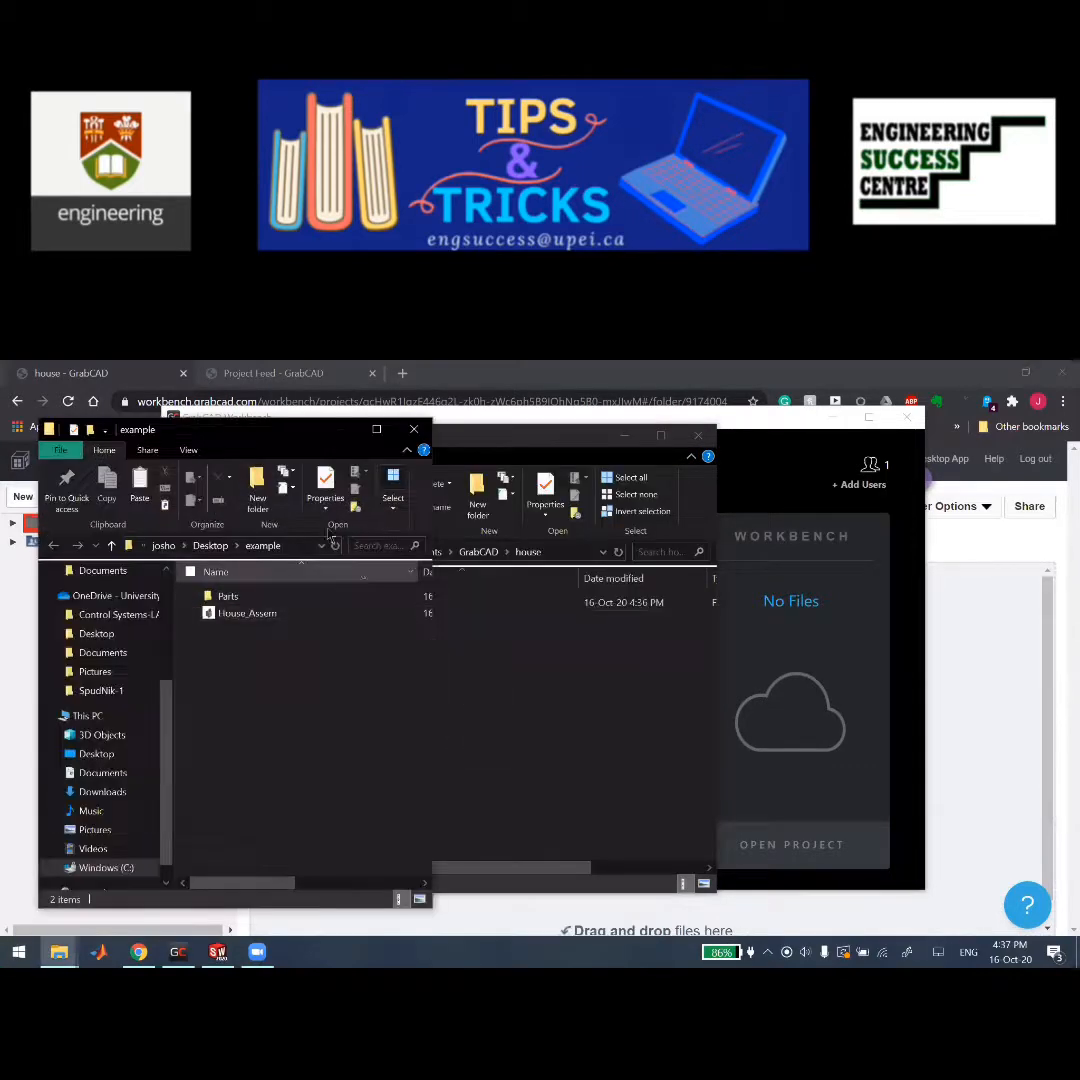
left_click_drag(278, 444, 950, 452)
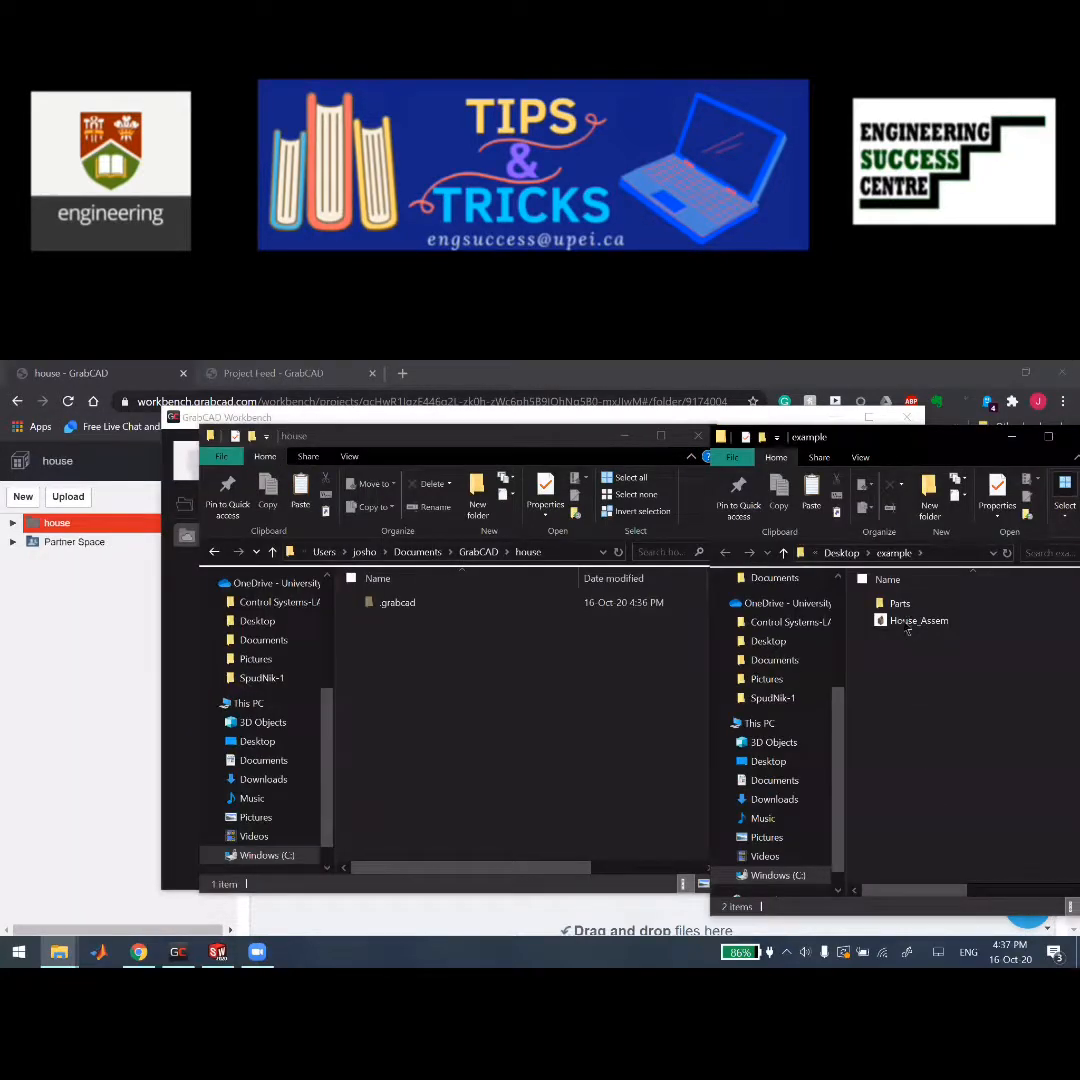
- Copy the Parts folder and House_Assem from the example folder into the local house folder, and minimise both folder windows
left_click_drag(909, 646, 903, 607)
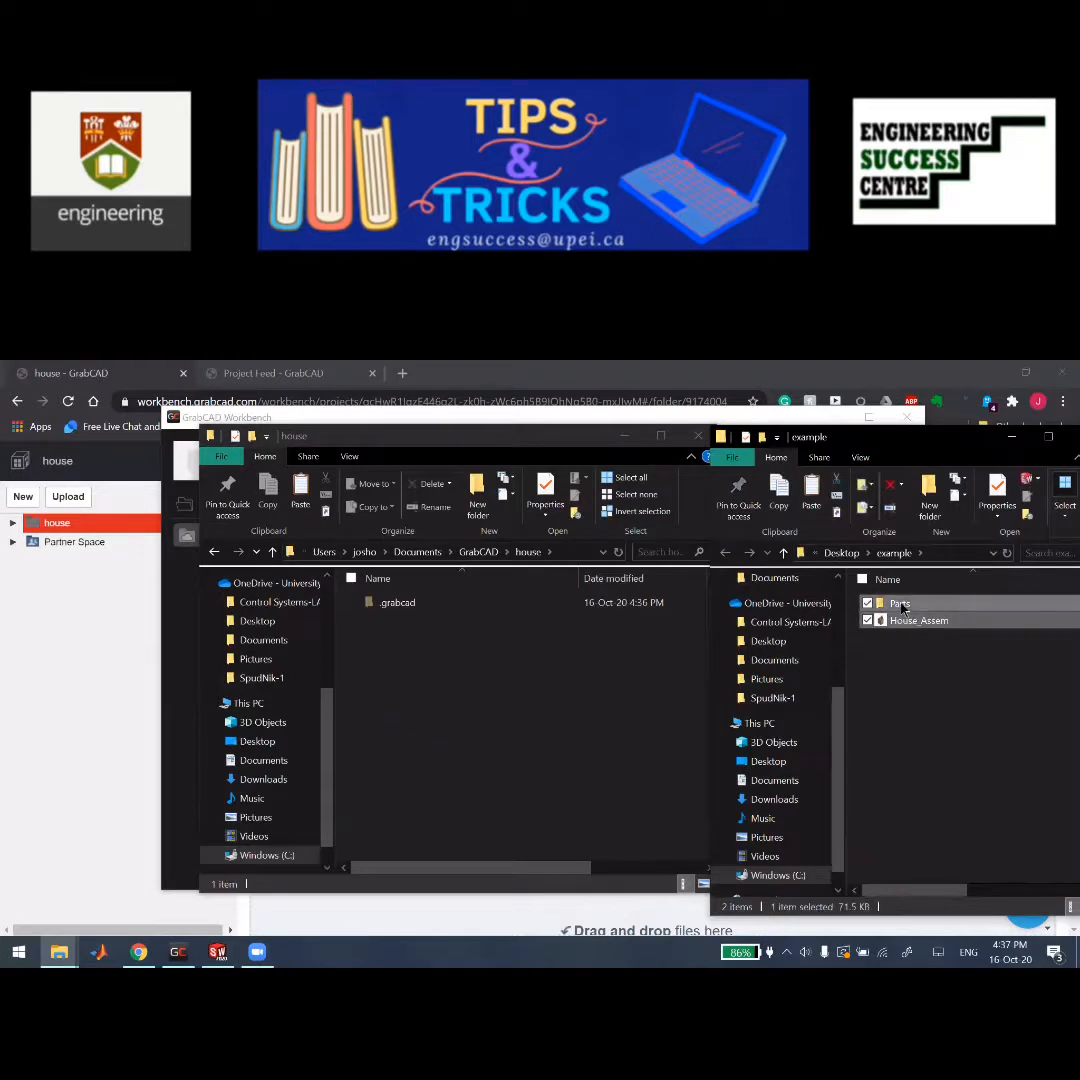
left_click(522, 767)
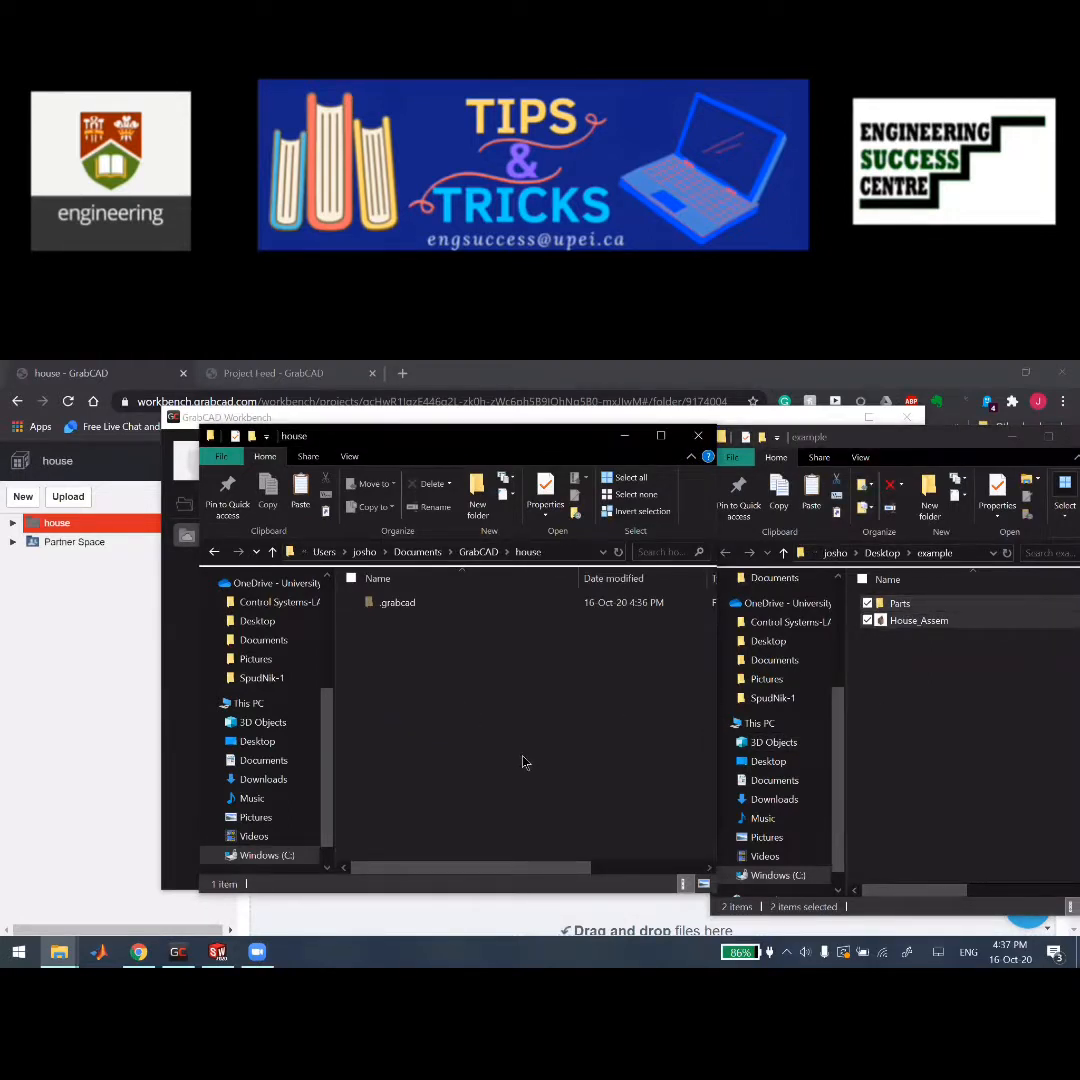
key("ctrl+v")
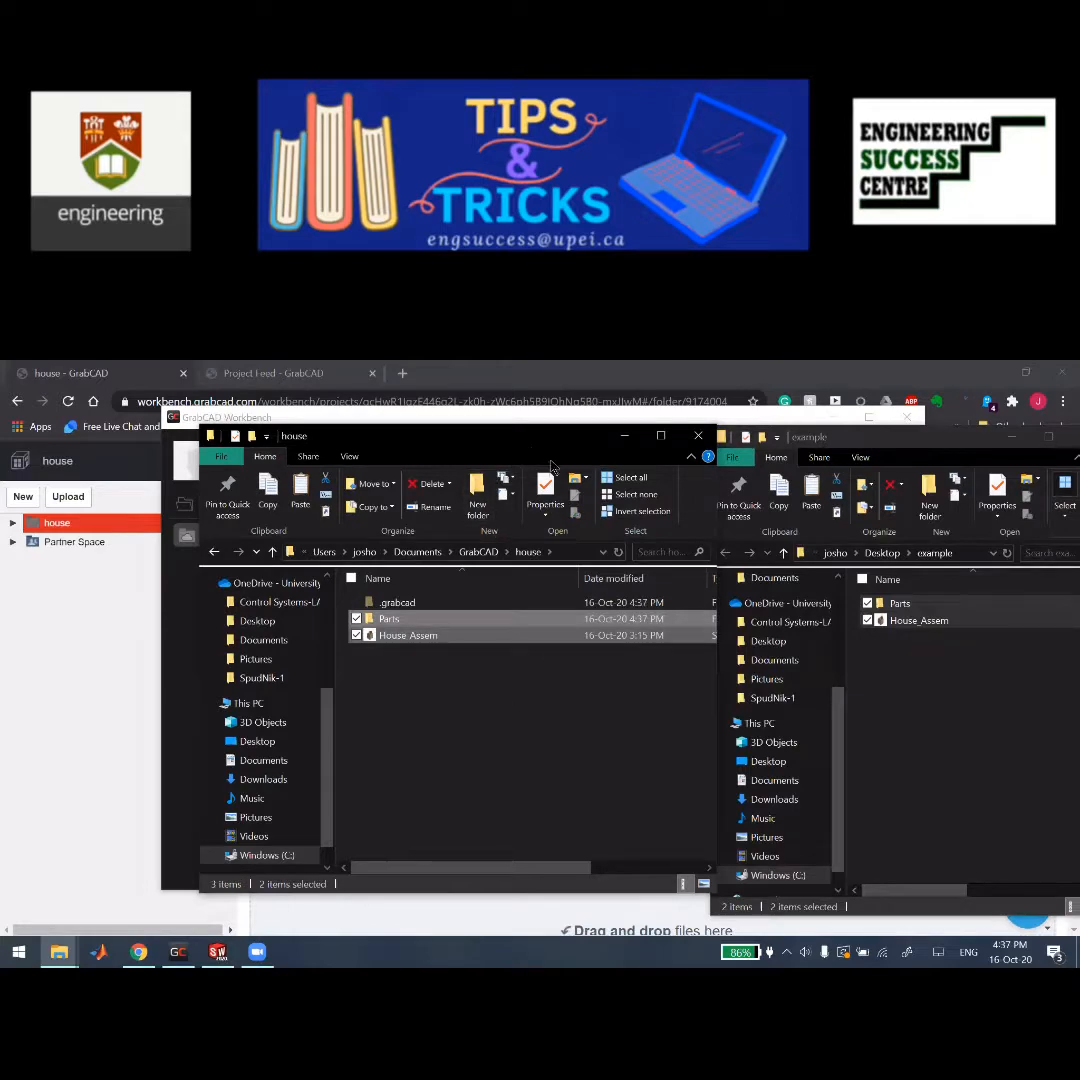
left_click(624, 436)
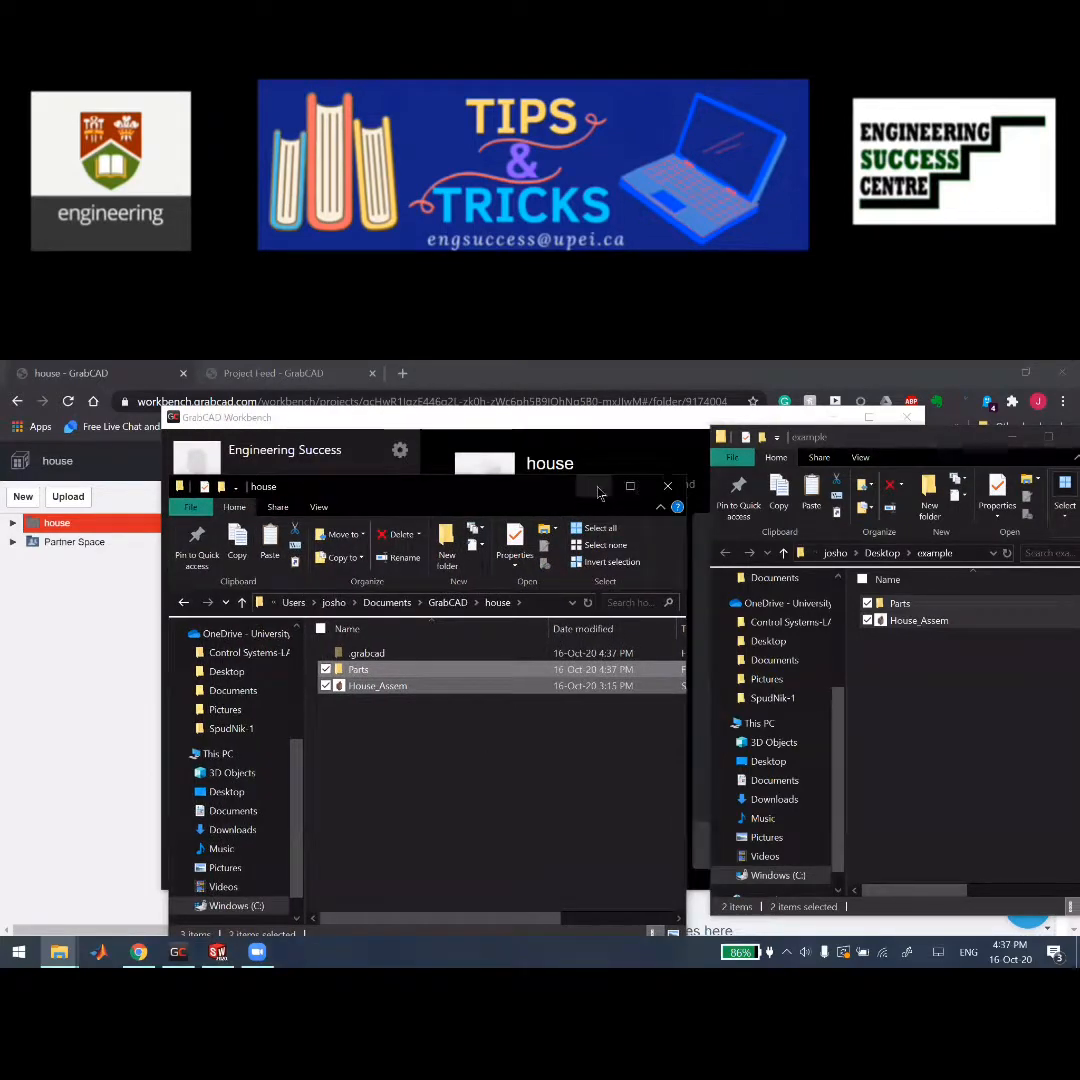
left_click(1008, 436)
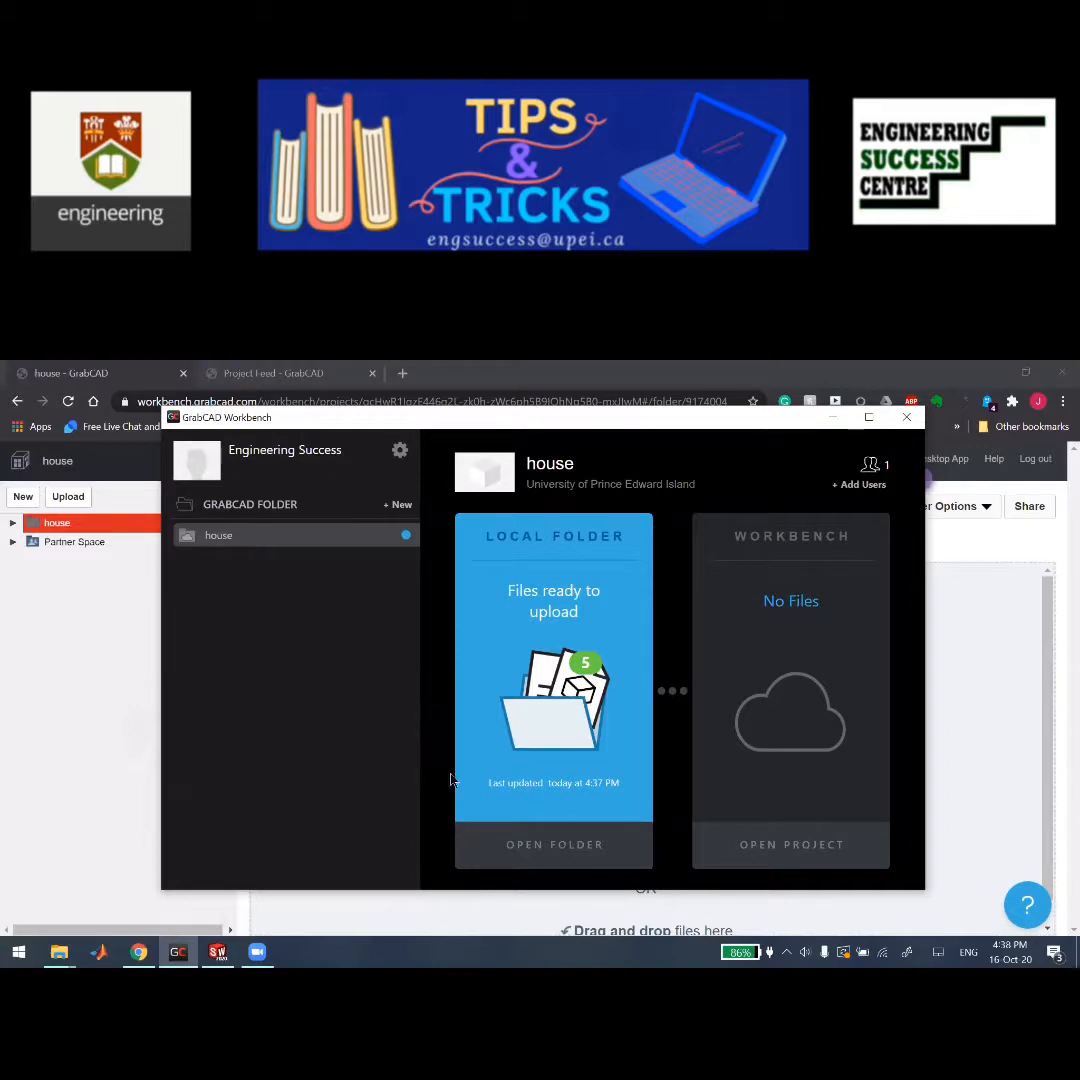
- Upload all the assembly and part files to the house project with the comment "initial upload" and view them in the browser
left_click(545, 660)
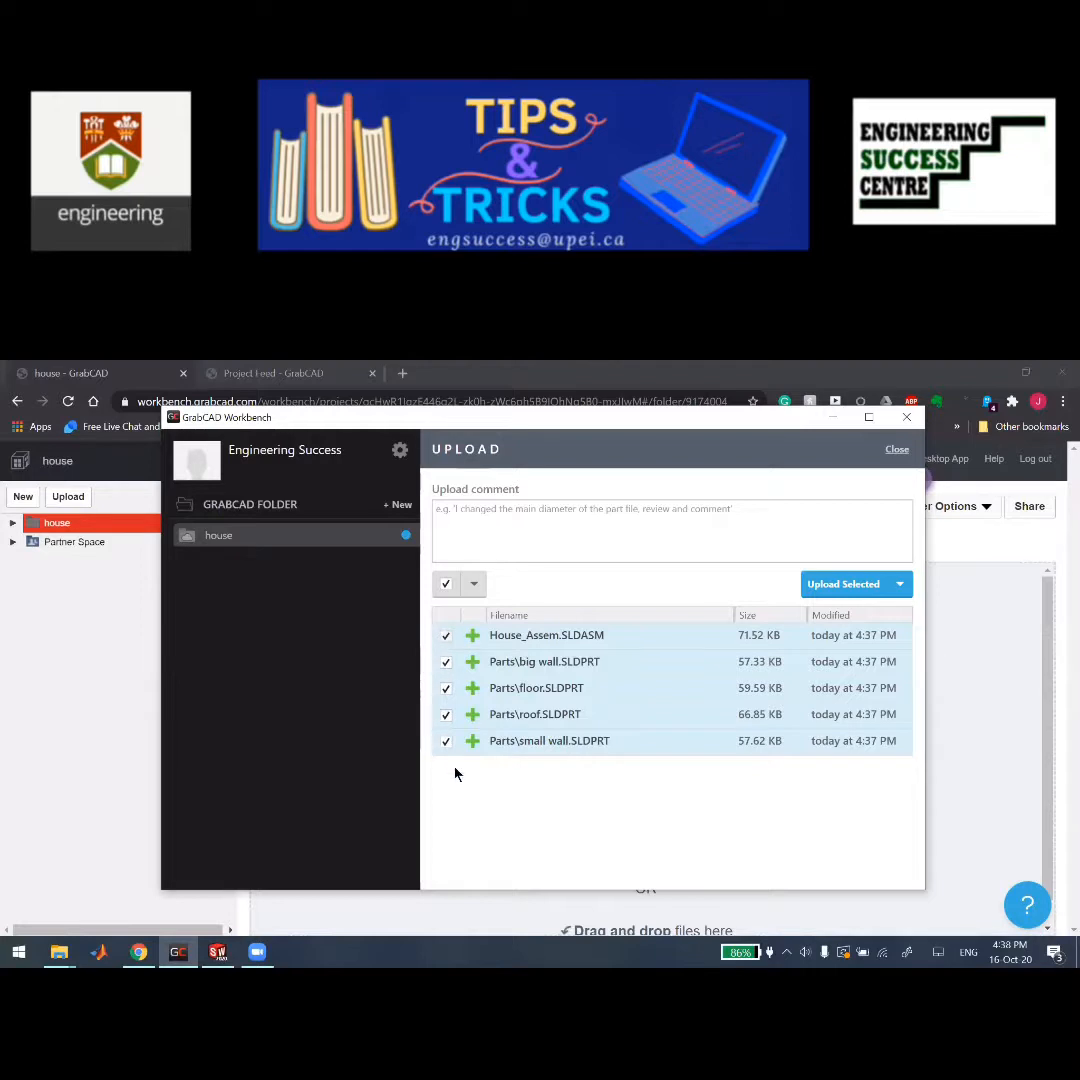
left_click(509, 532)
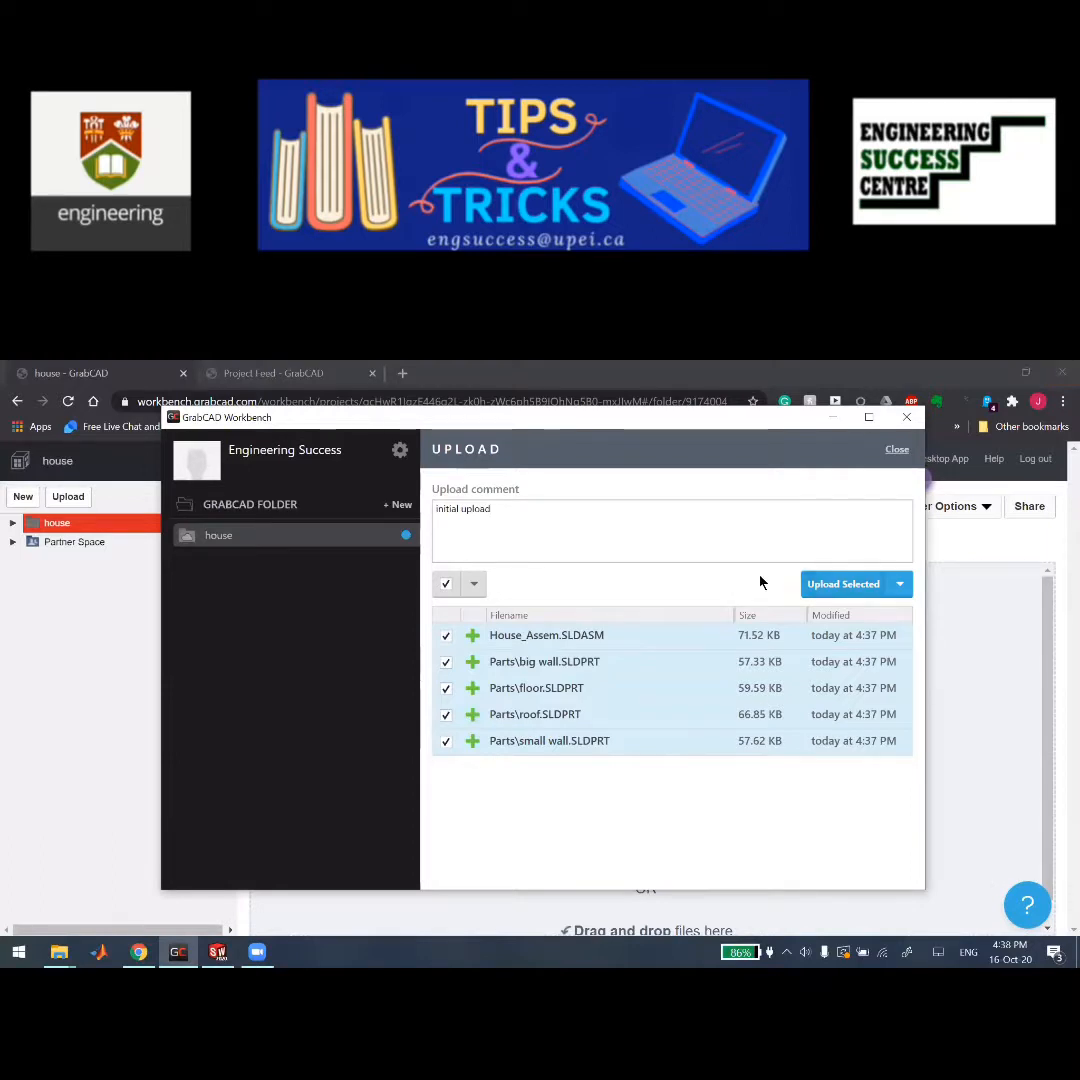
left_click(830, 586)
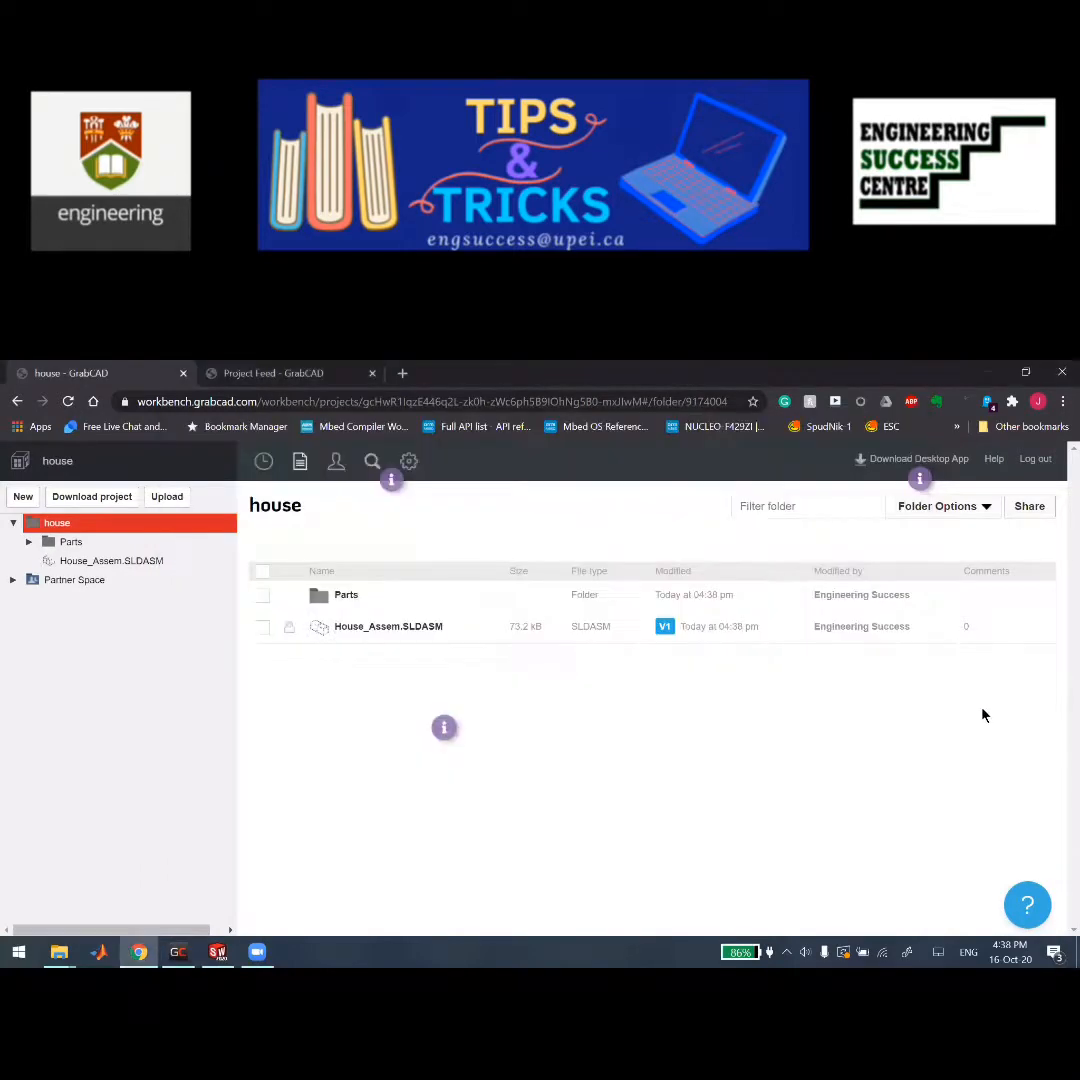
left_click(976, 715)
- Upload the roof part from the example folder's Parts subfolder to the house project in the browser, with the description "added extra roof"
mouse_move(59, 951)
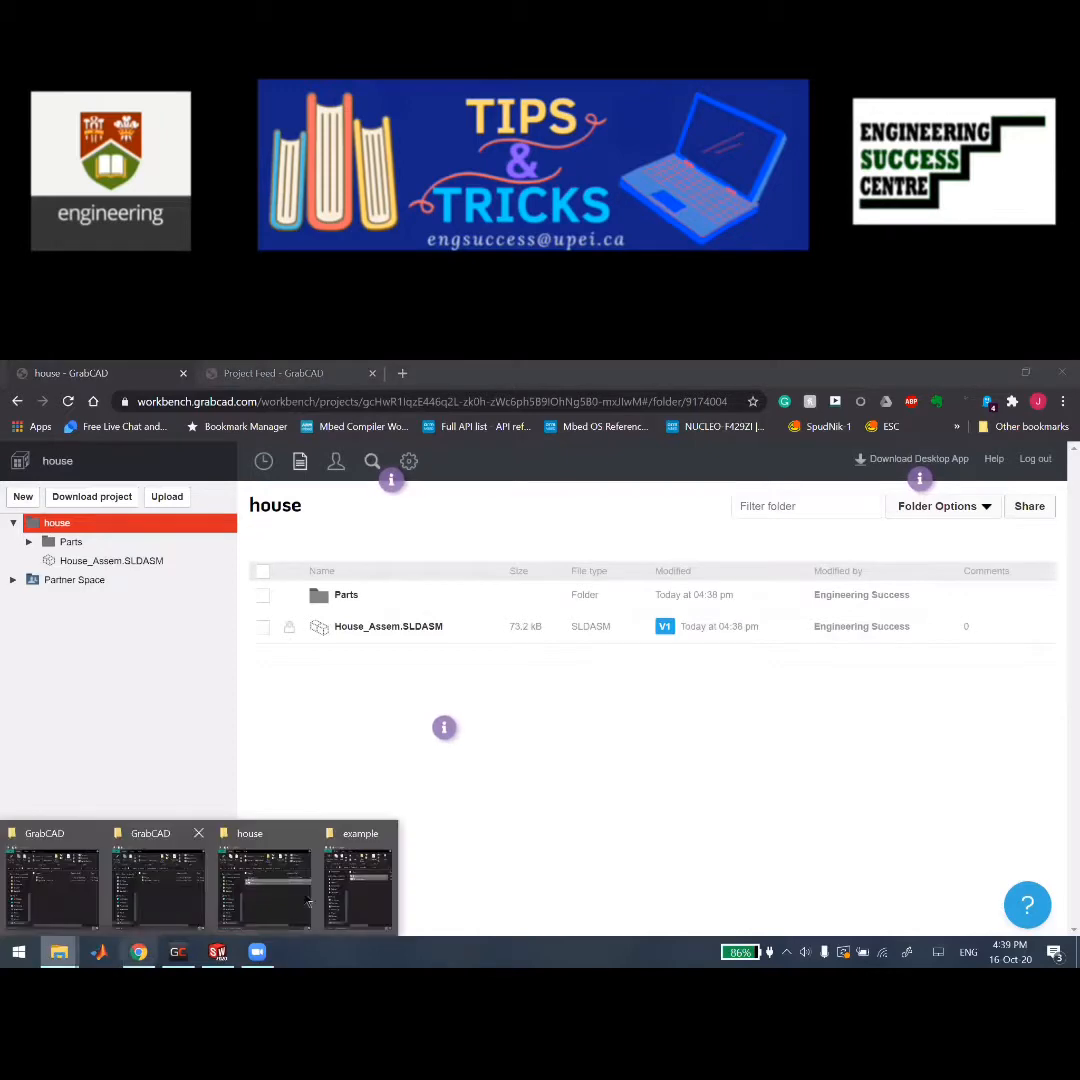
mouse_move(370, 890)
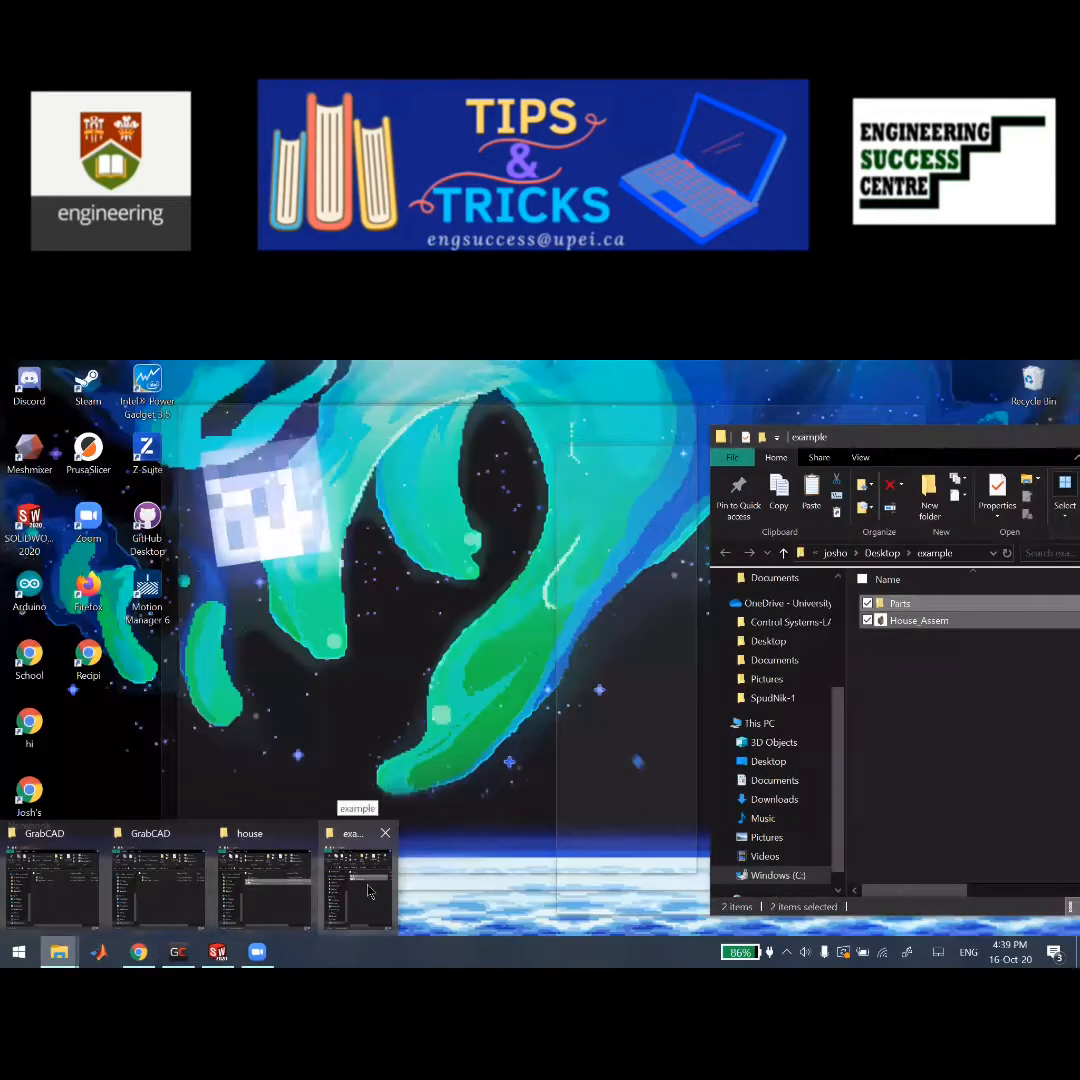
left_click(370, 890)
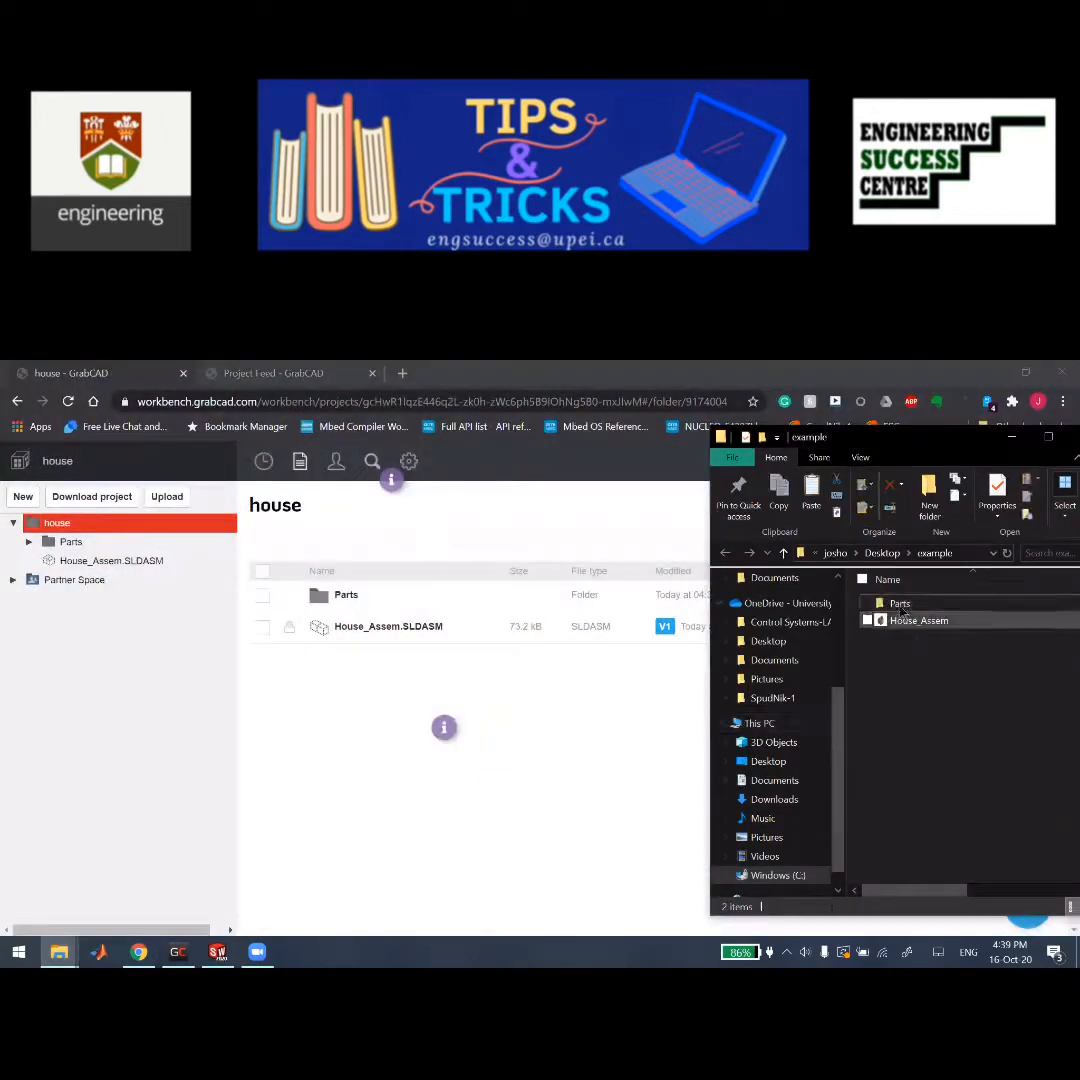
double_click(900, 604)
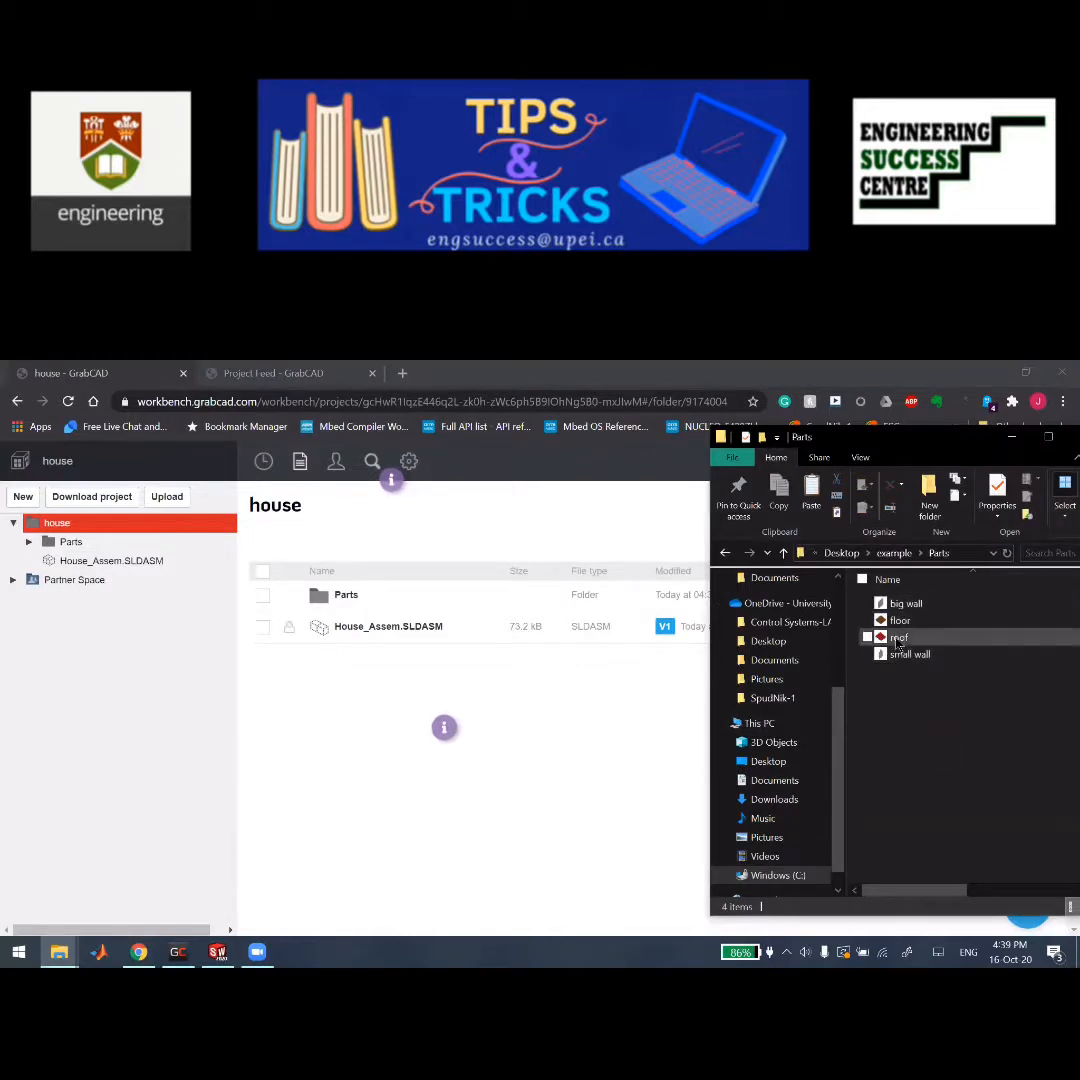
left_click_drag(898, 638, 545, 705)
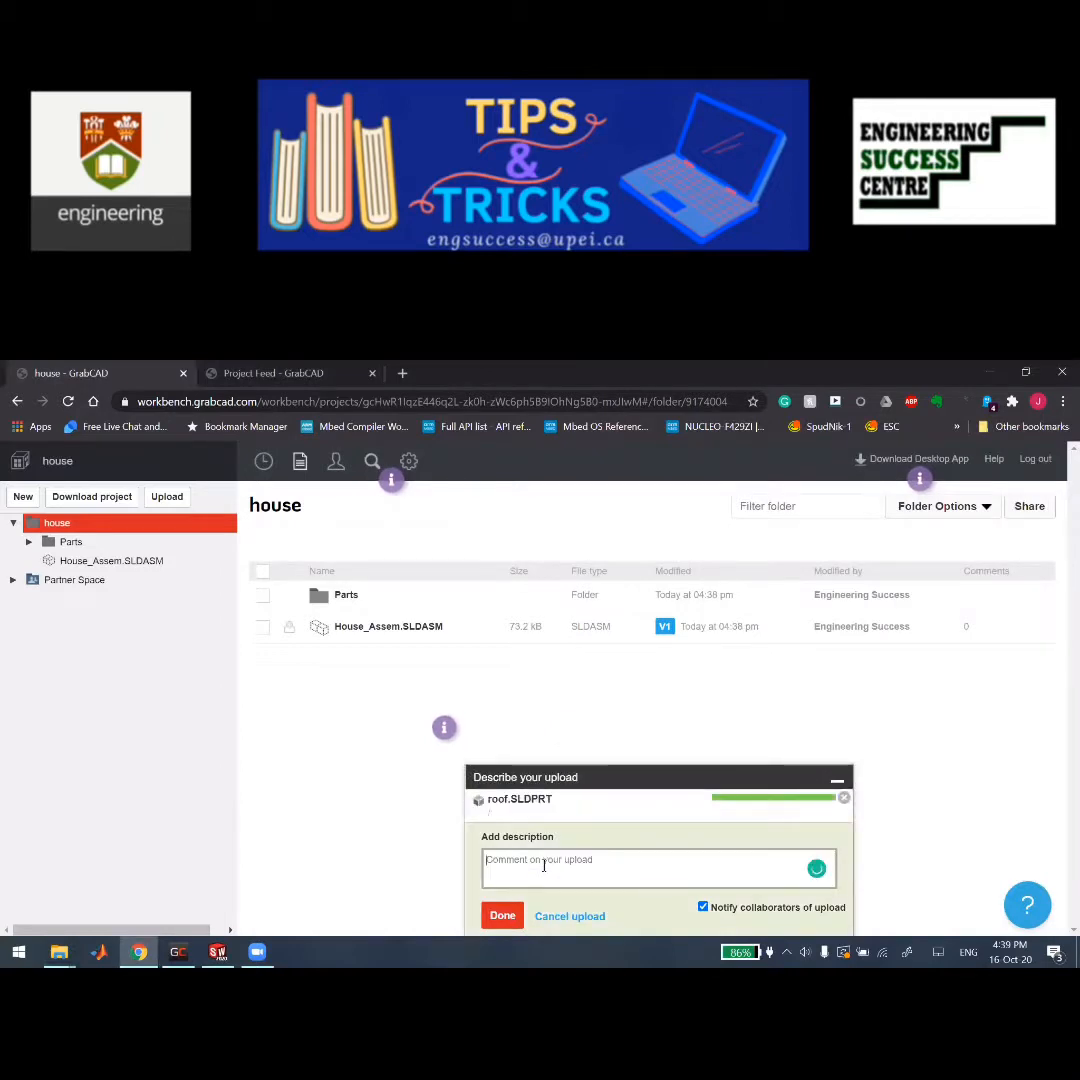
type("added ext")
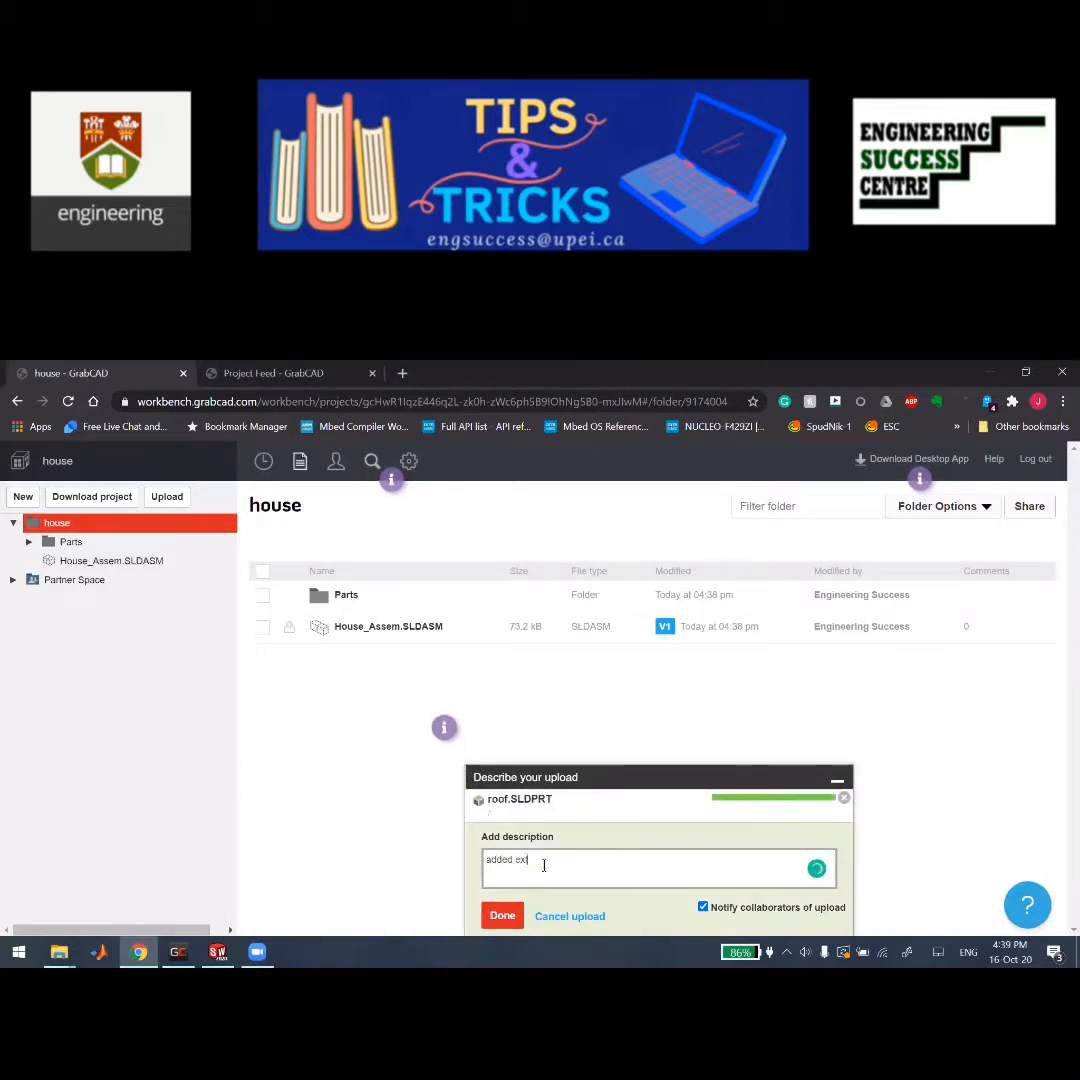
type("ra roof")
left_click_drag(640, 782, 615, 731)
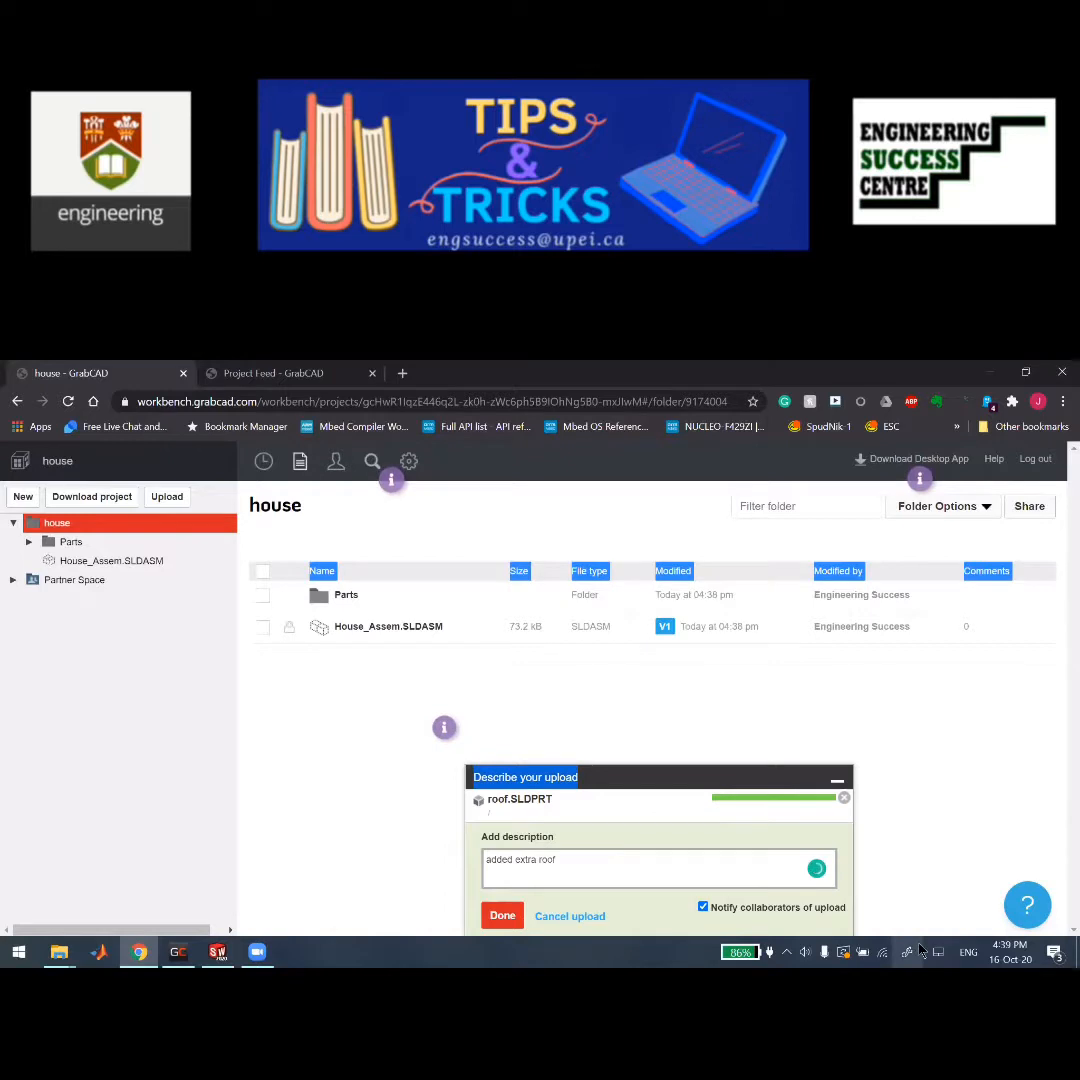
left_click(502, 915)
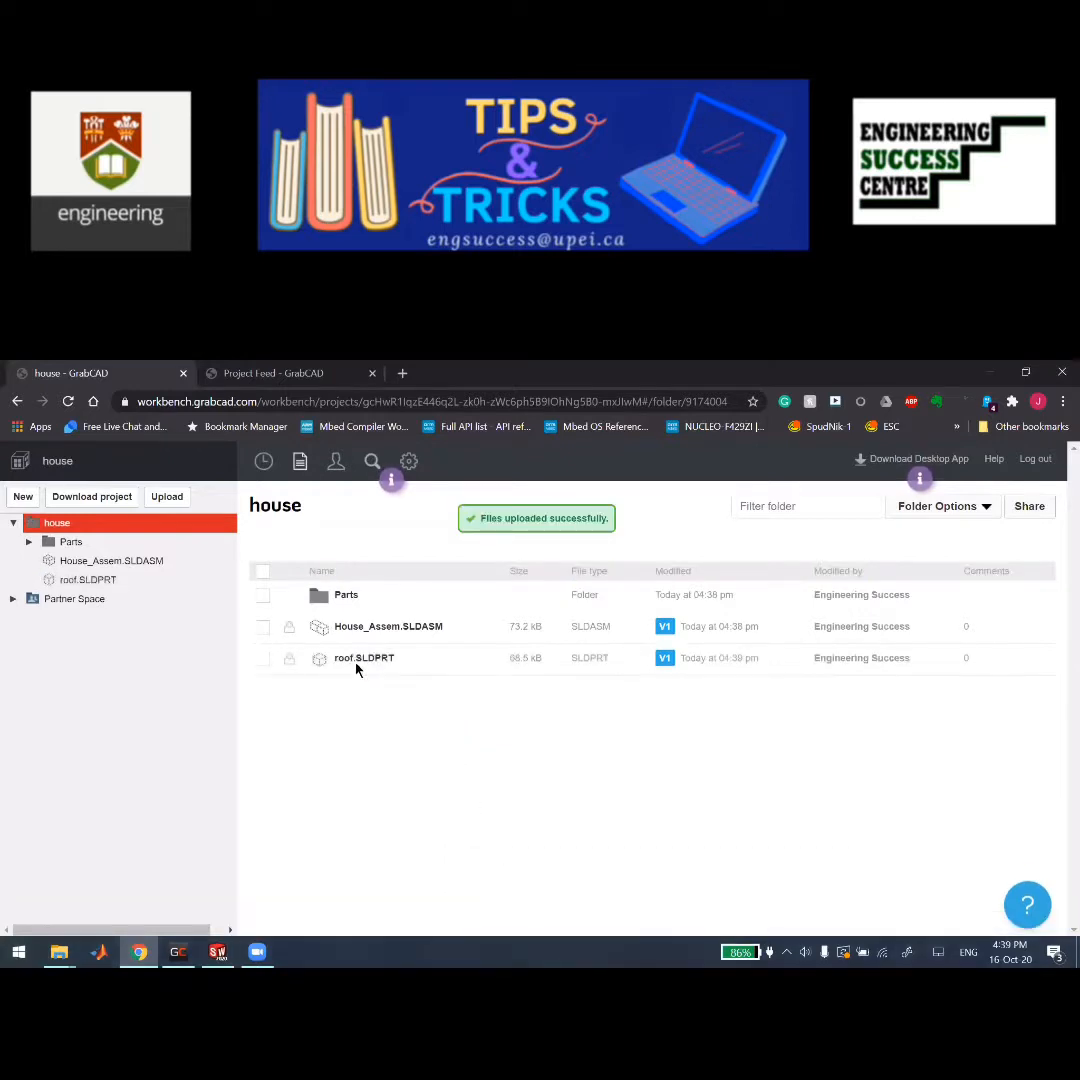
left_click(378, 631)
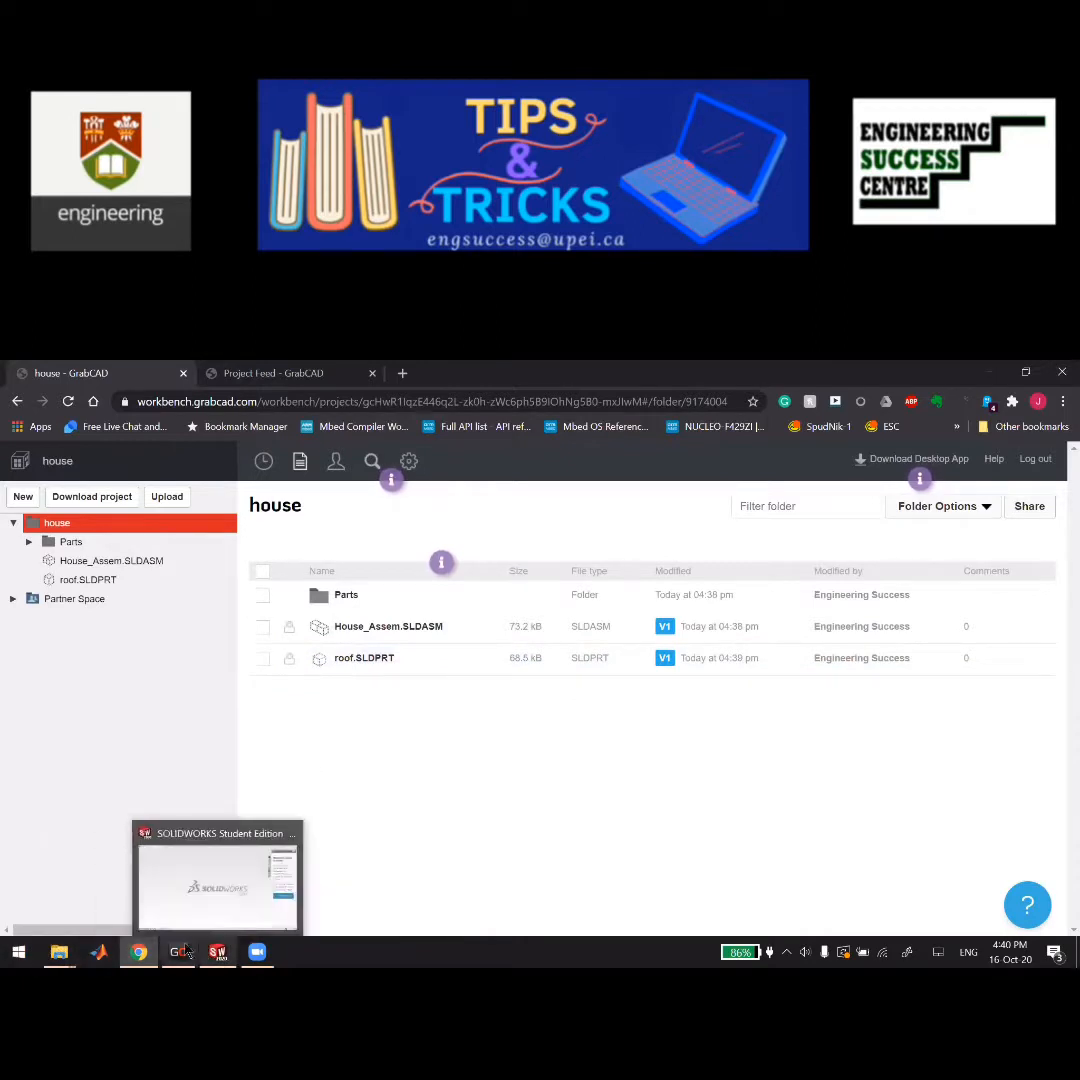
- Switch to the GrabCAD desktop app, download roof.SLDPRT from the house project, and open the local house folder
mouse_move(178, 951)
left_click(174, 897)
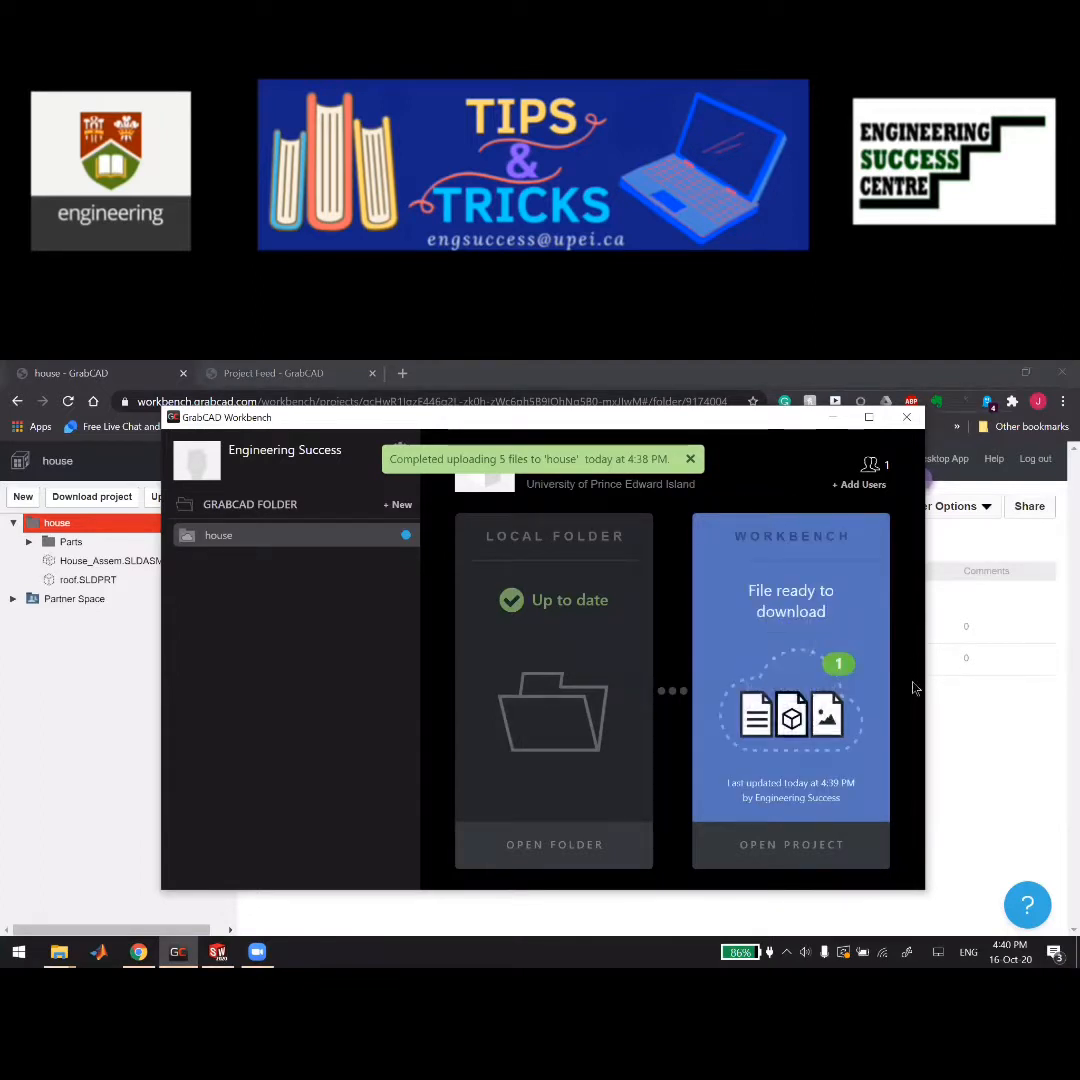
left_click(771, 695)
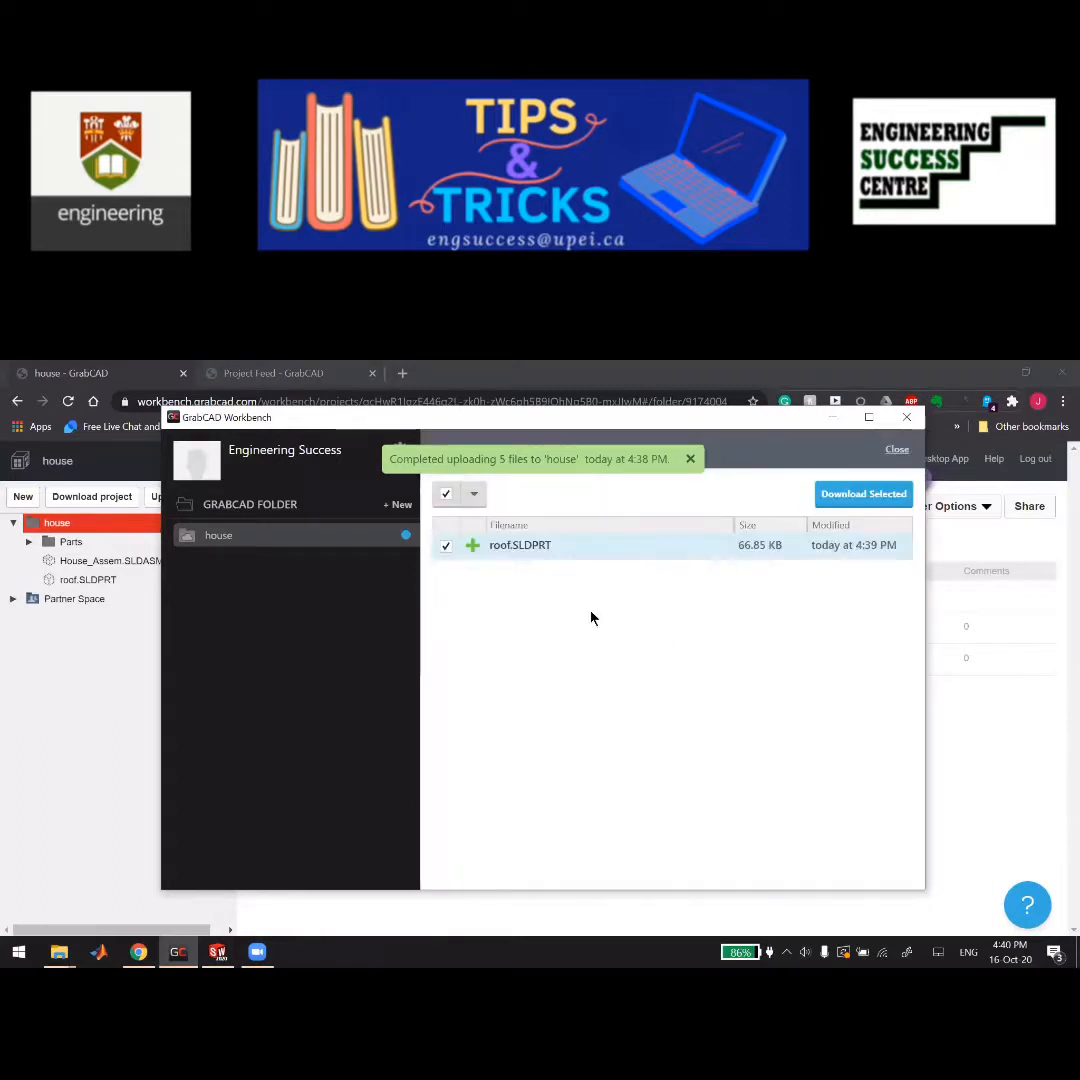
left_click(864, 494)
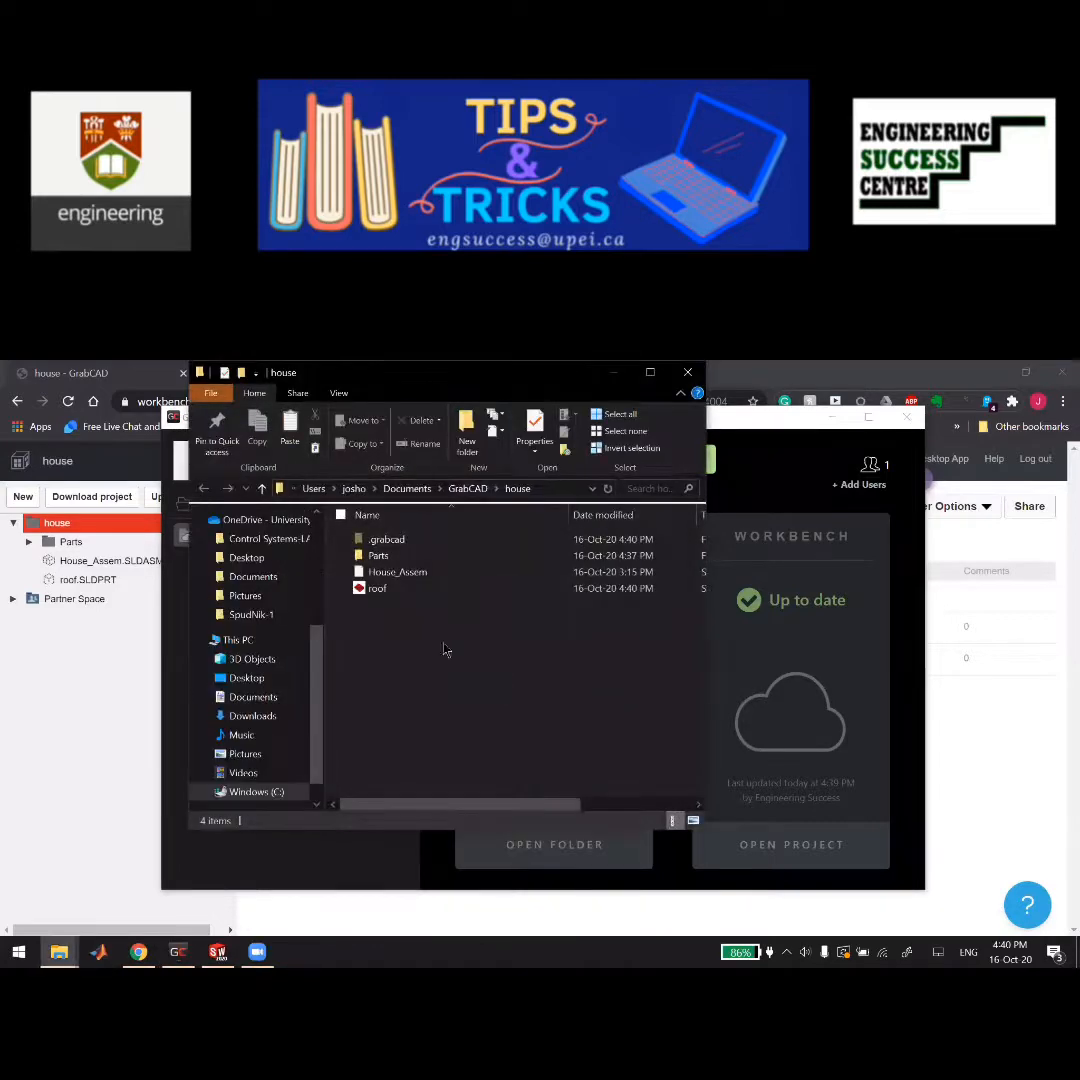
- Delete the roof file from the local house folder and upload that removal with the comment "removed extra roof"
left_click(375, 588)
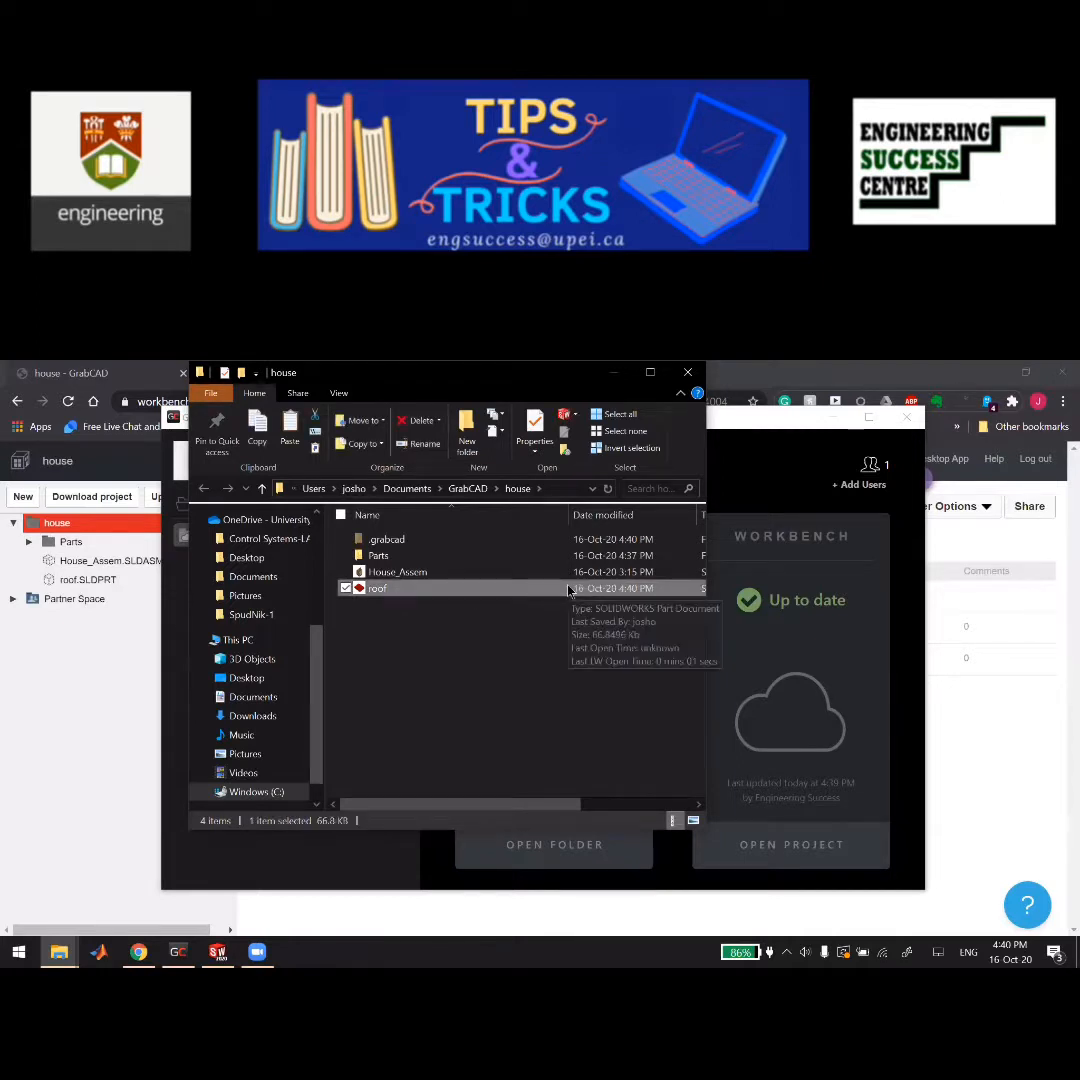
key("Delete")
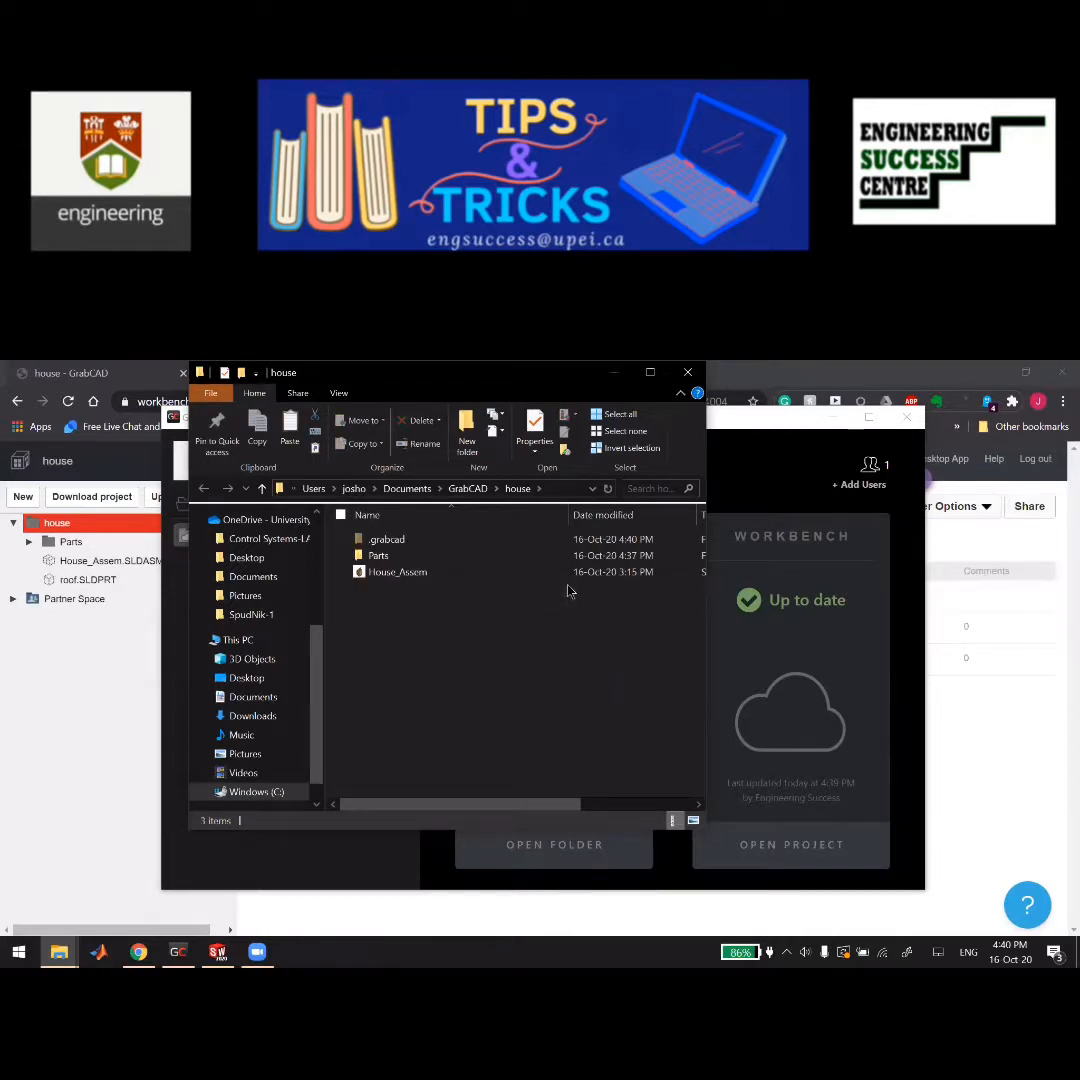
left_click(775, 488)
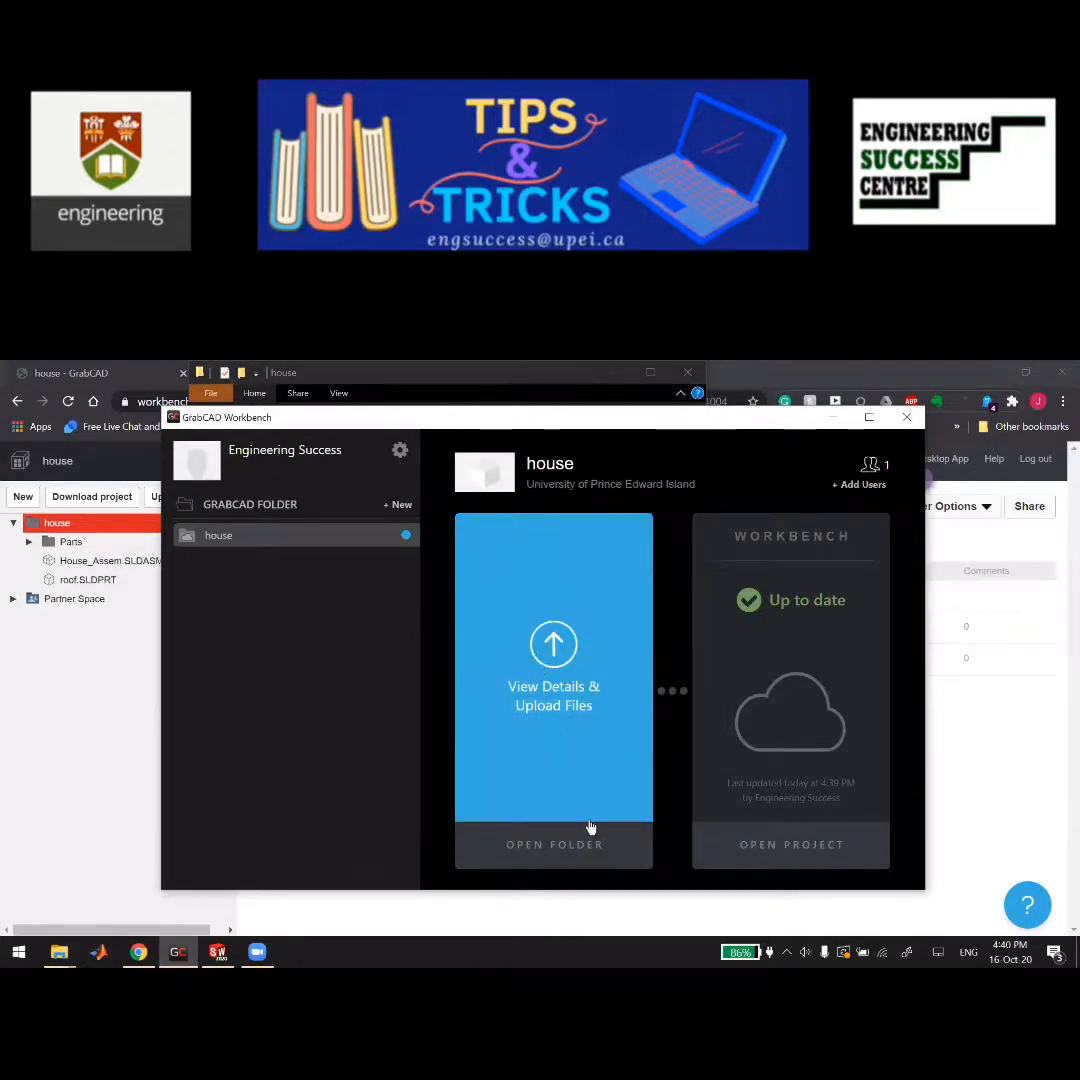
left_click(560, 668)
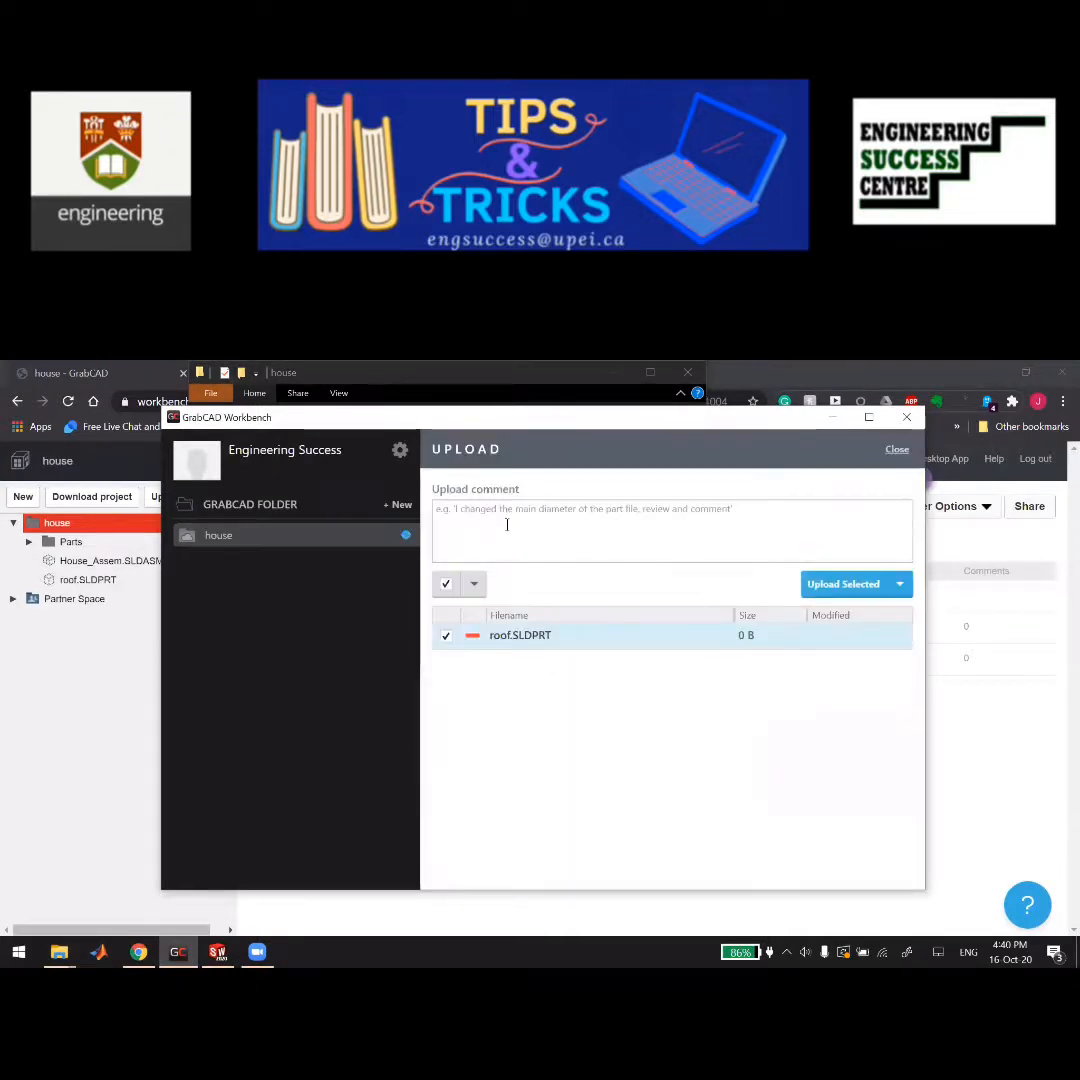
left_click(552, 516)
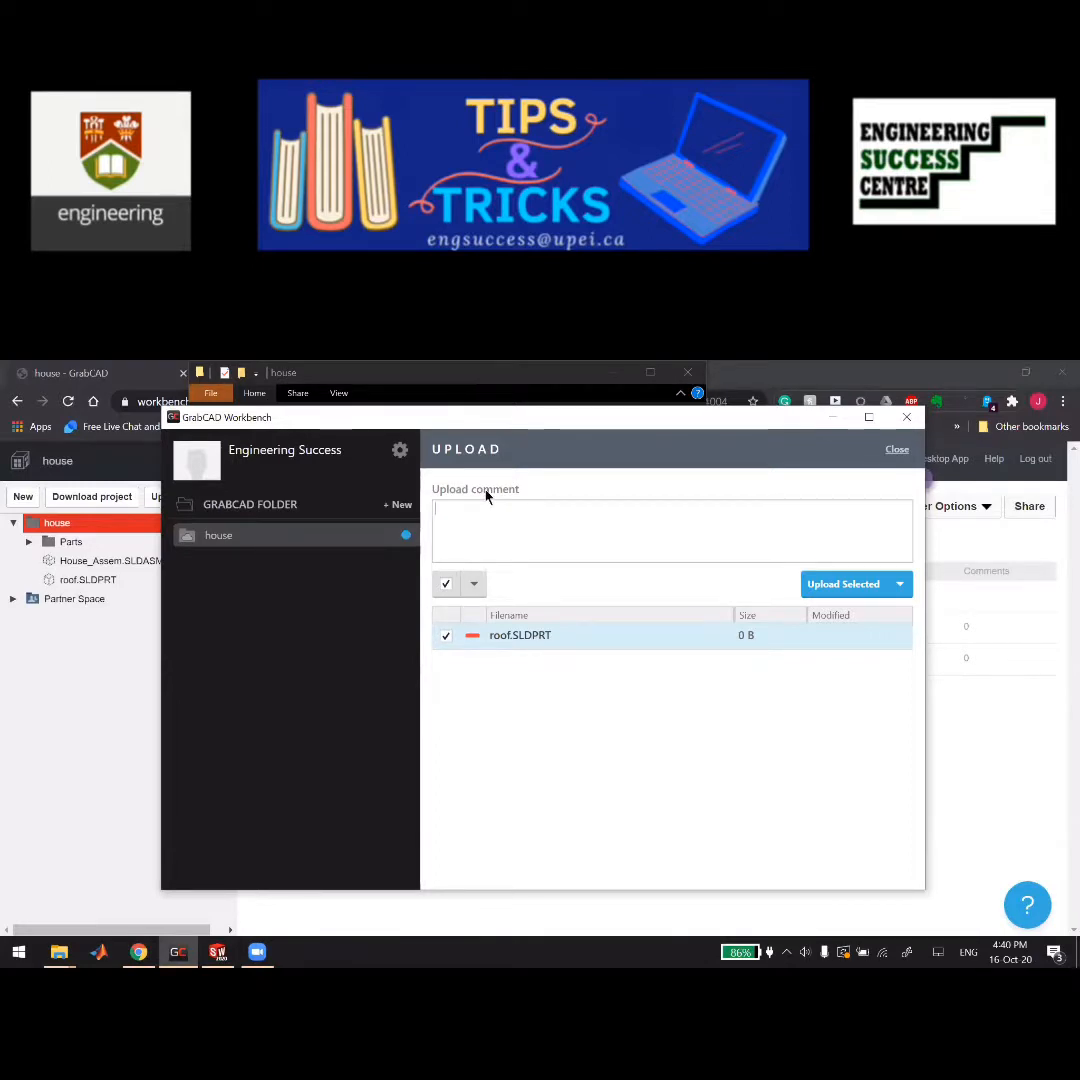
type("removed iextra roof")
left_click(838, 584)
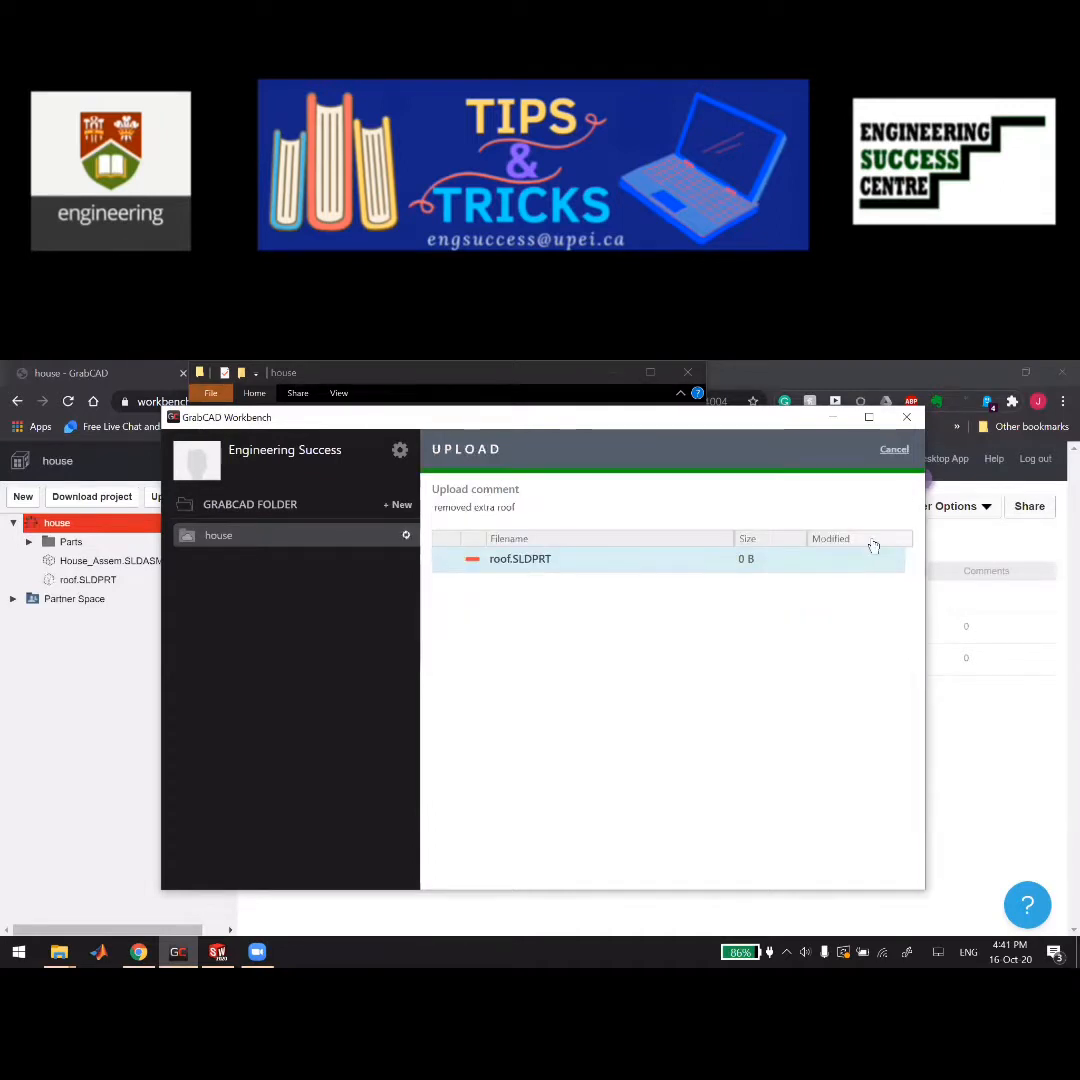
- Switch back to the browser and open House_Assem.SLDASM from the house project
left_click(975, 700)
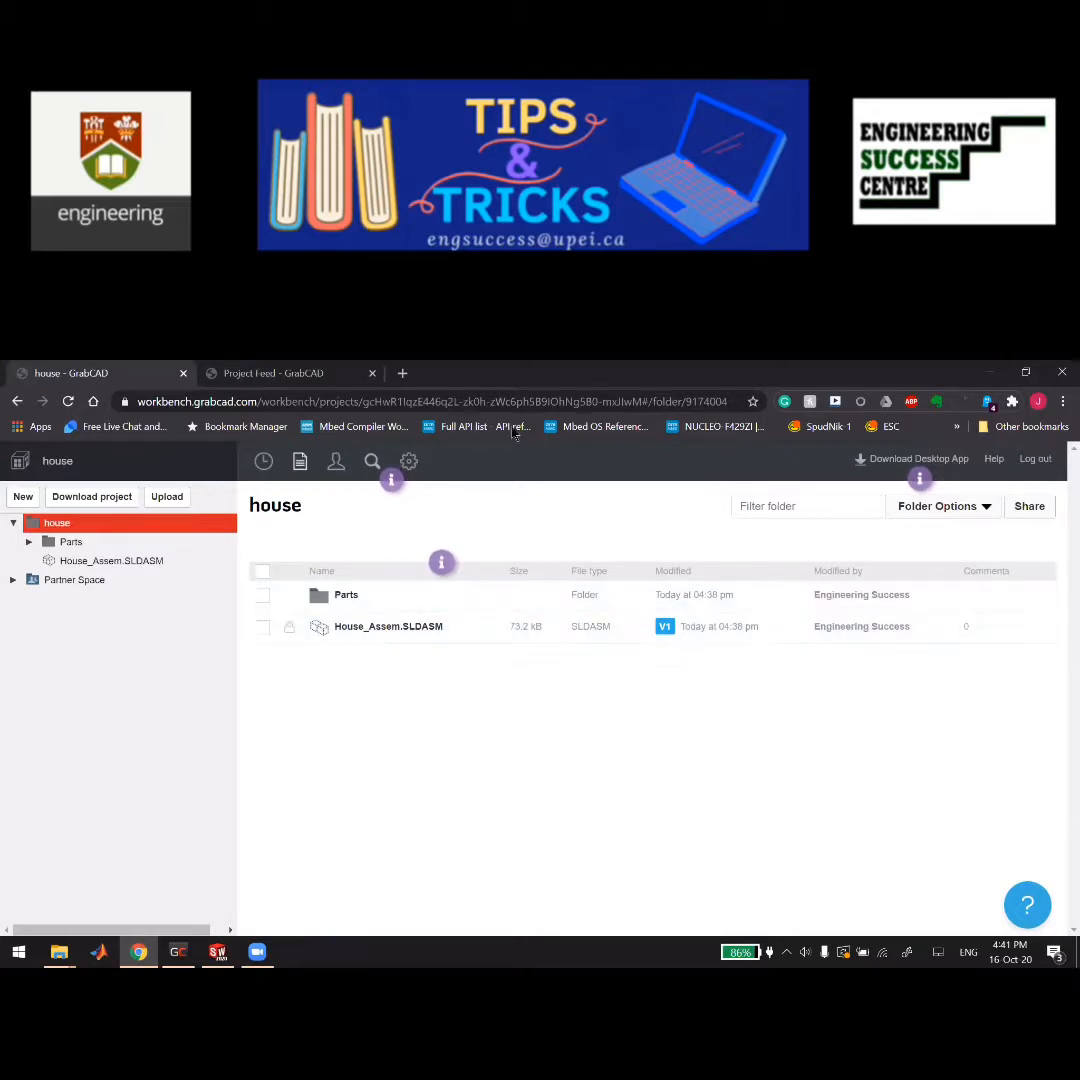
left_click(381, 630)
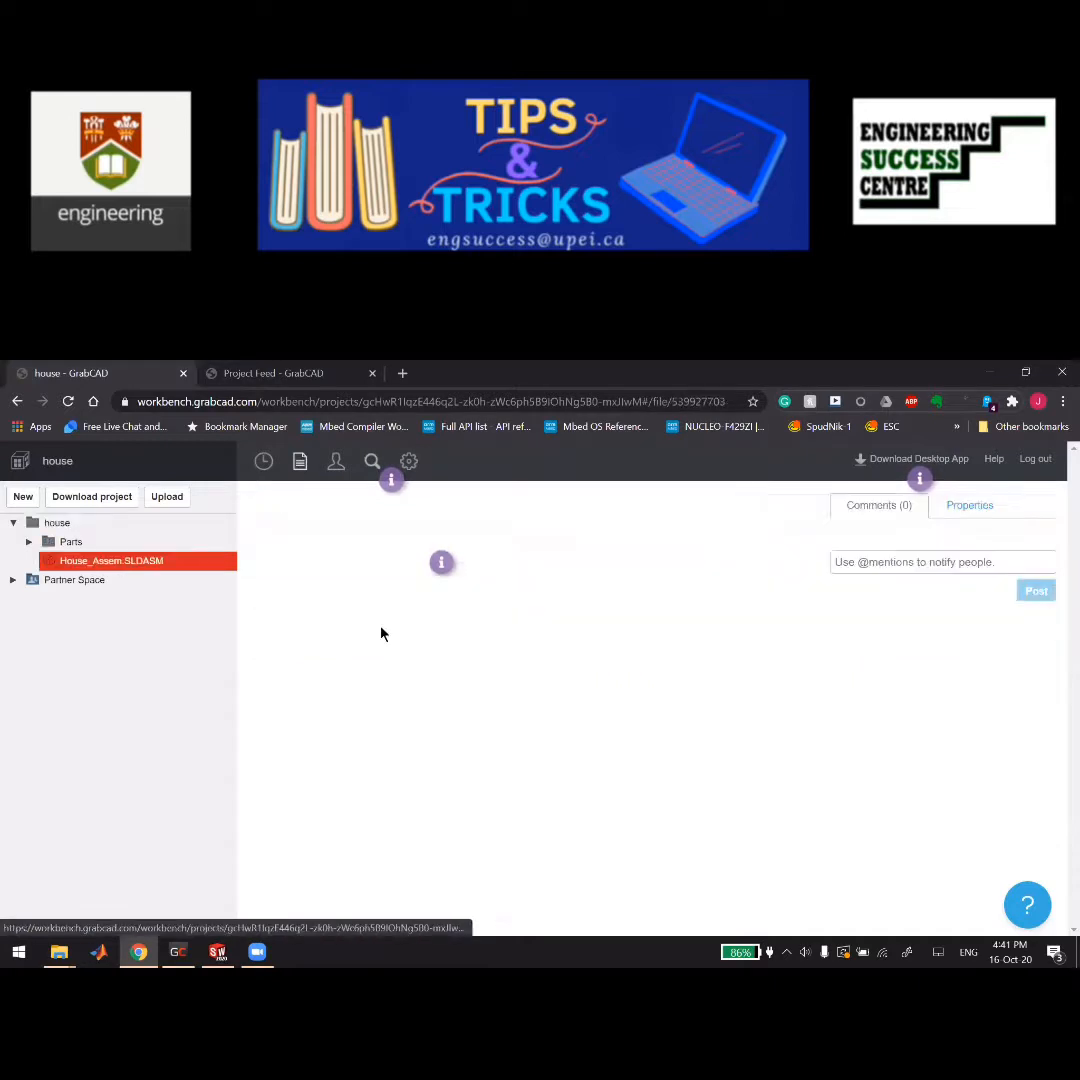